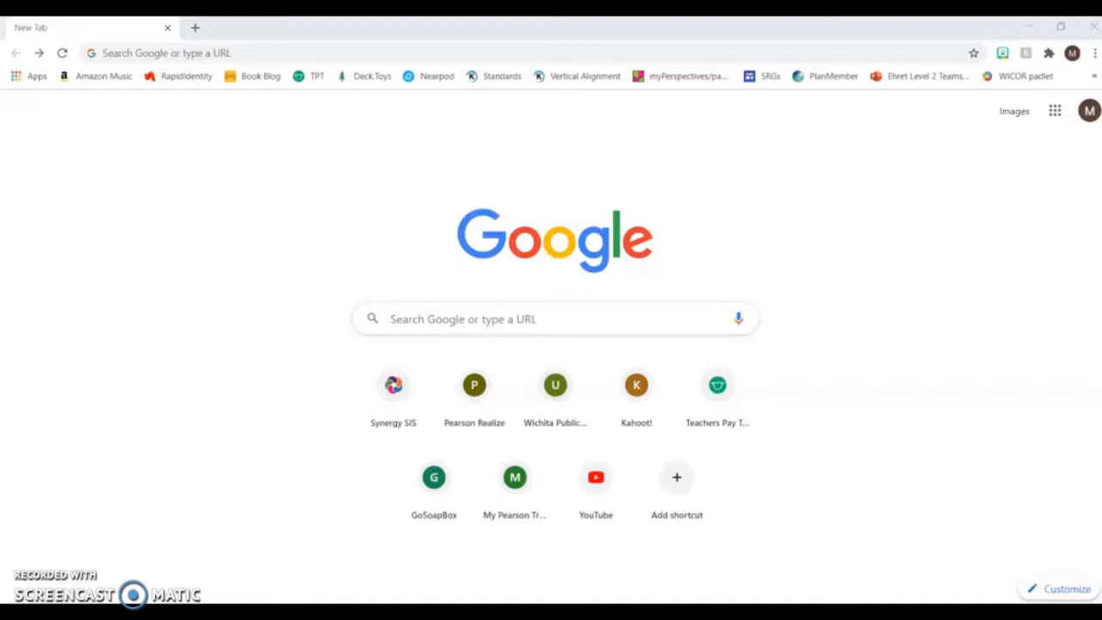
- Open polleverywhere.com and start a new account sign-up as a presenter
{"action": "left_click", "coordinate": [306, 51]}
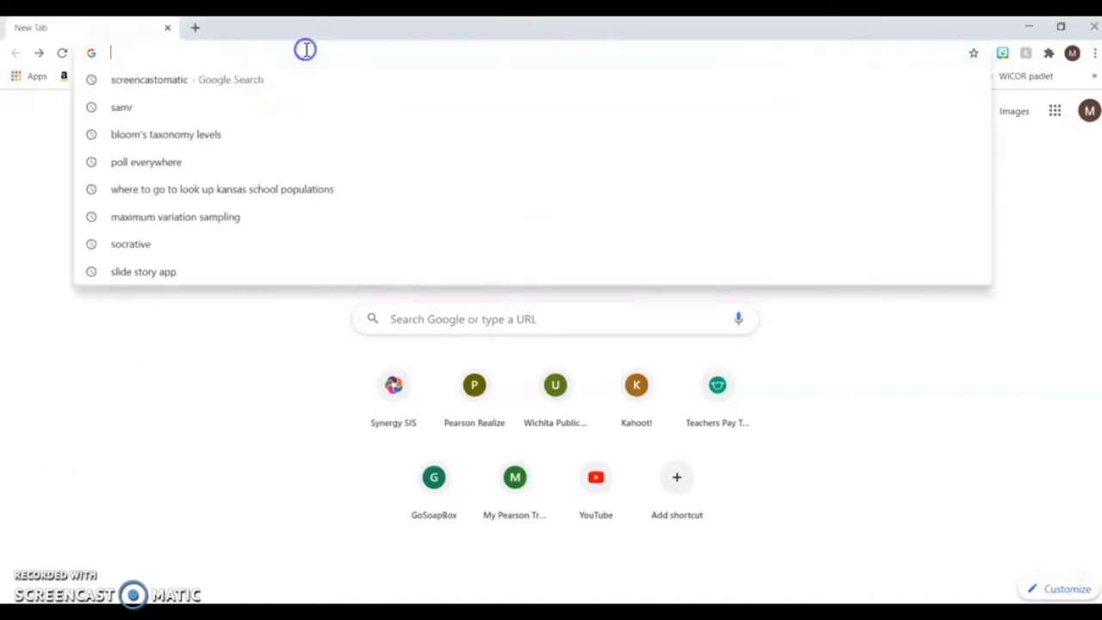
{"action": "type", "text": "po"}
{"action": "key", "text": "Return"}
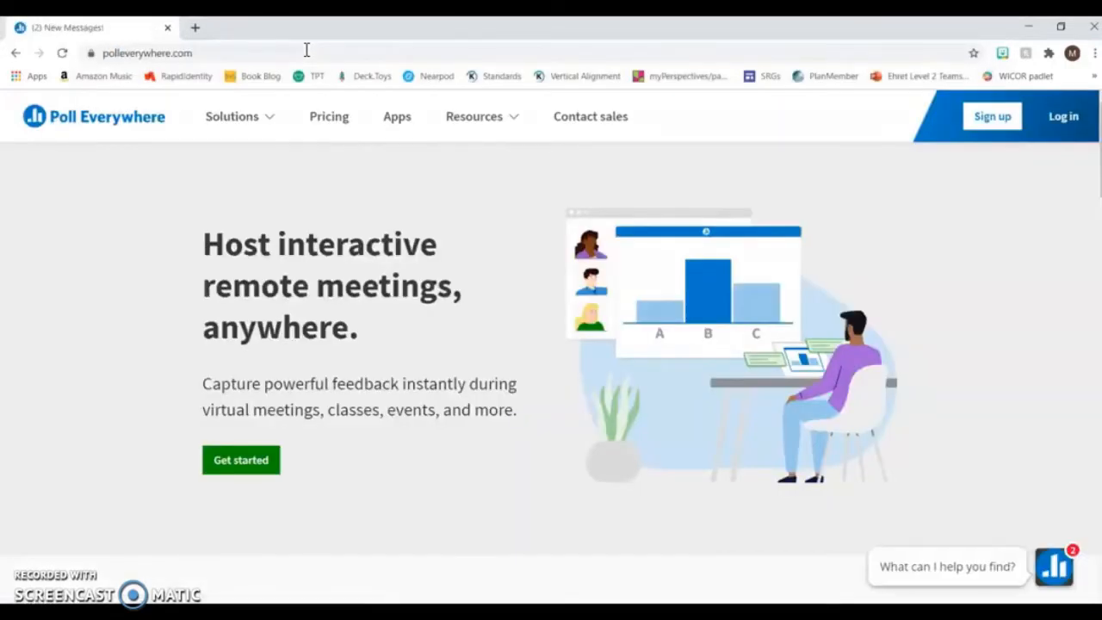
{"action": "left_click", "coordinate": [990, 124]}
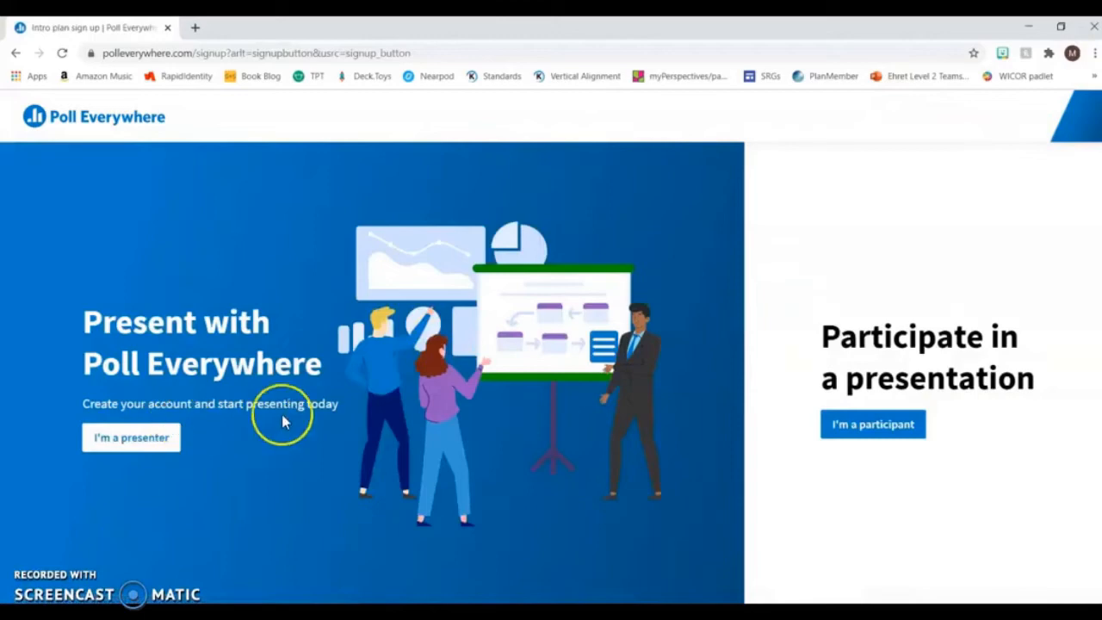
{"action": "left_click", "coordinate": [155, 445]}
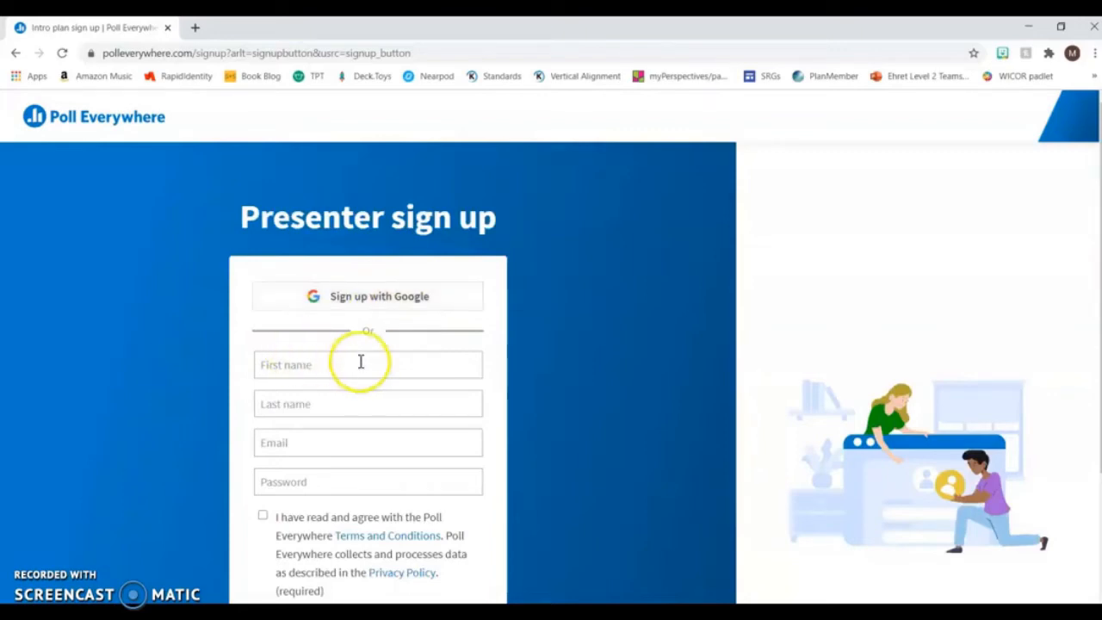
- Sign up with the school Google account, accepting the terms and conditions and declining news and tips emails
{"action": "left_click", "coordinate": [401, 300]}
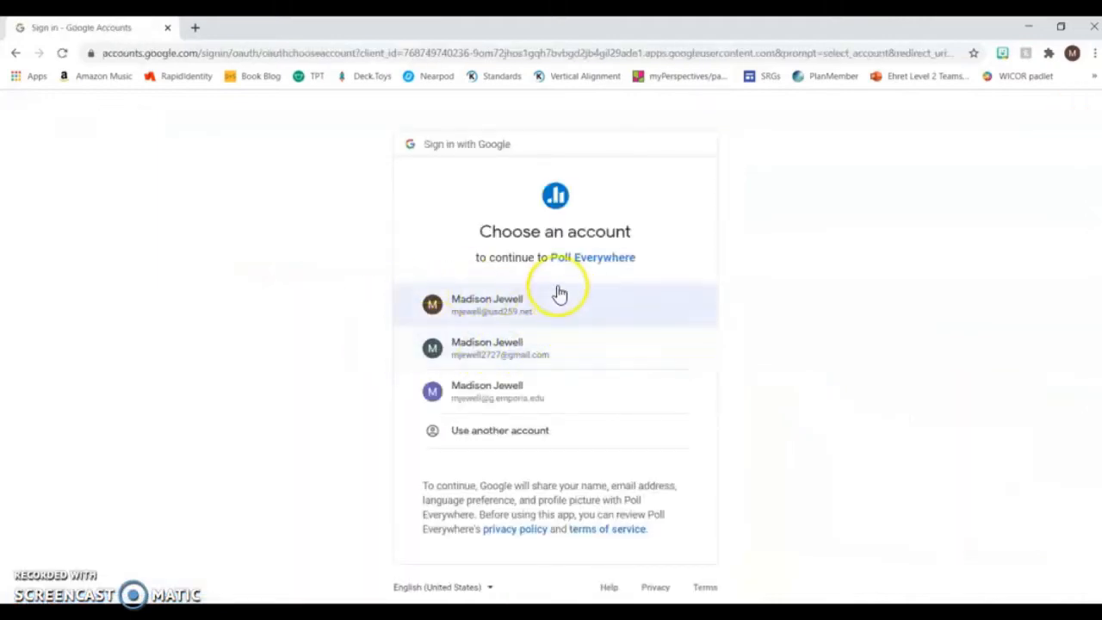
{"action": "left_click", "coordinate": [463, 389]}
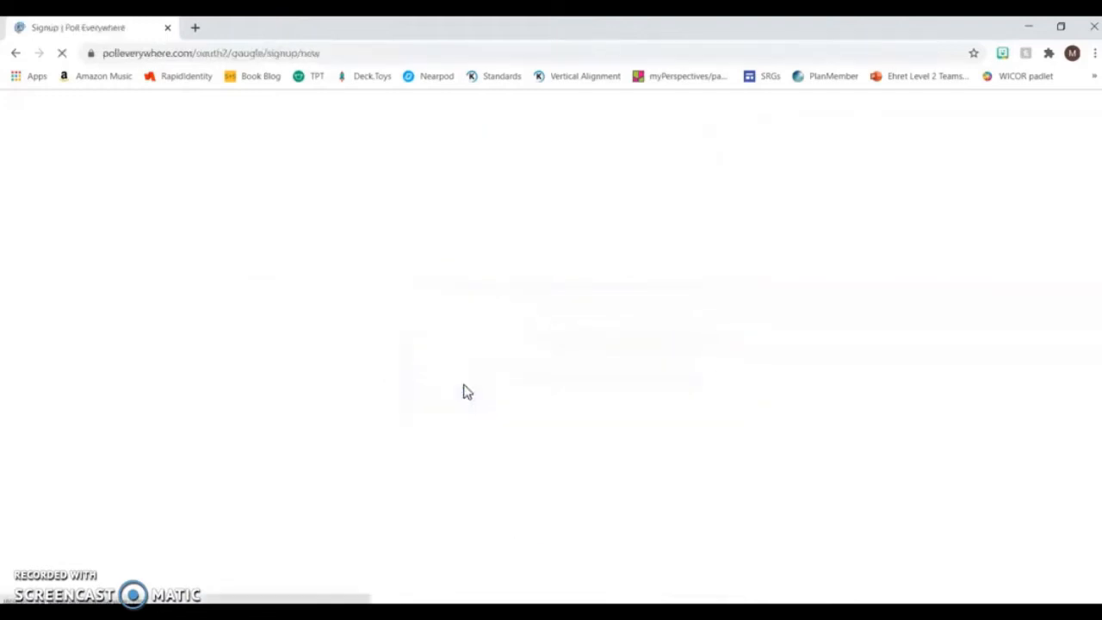
{"action": "left_click", "coordinate": [441, 270]}
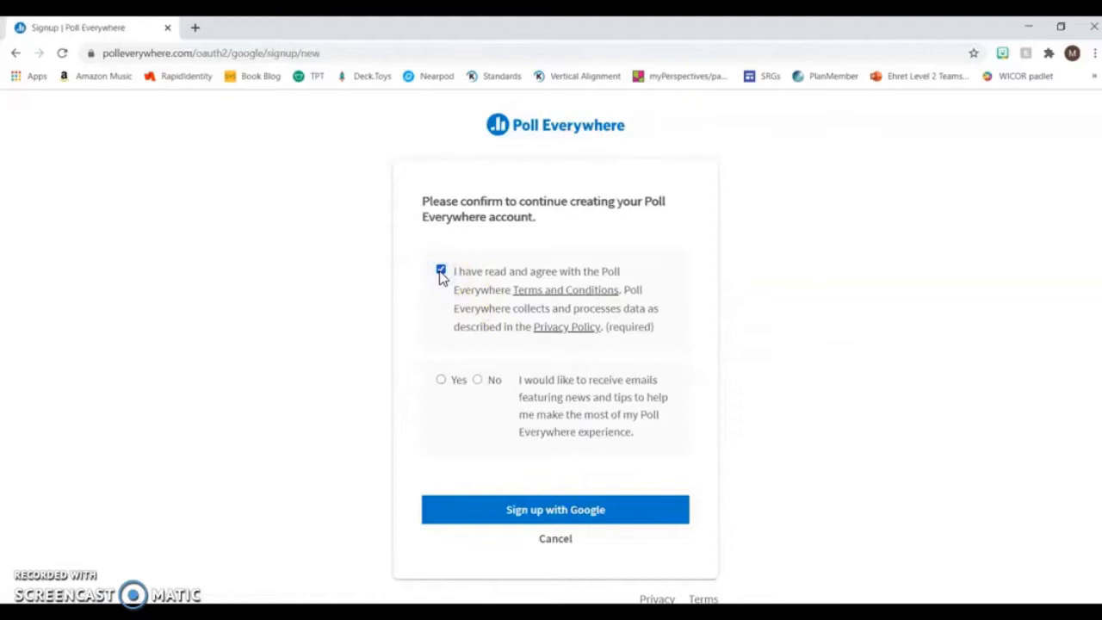
{"action": "left_click", "coordinate": [478, 379]}
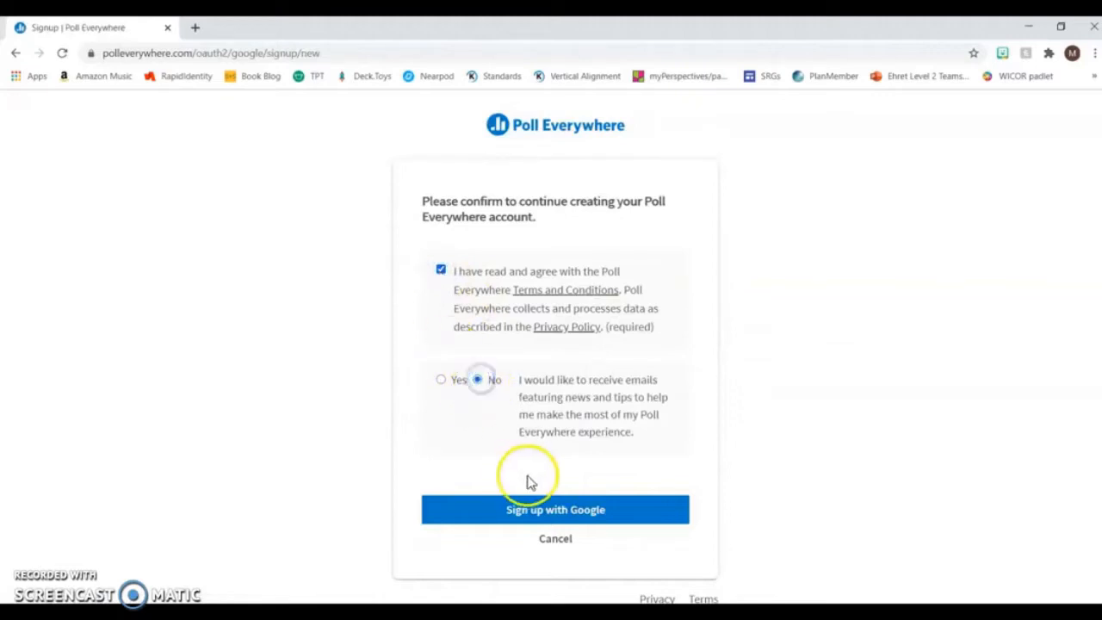
{"action": "left_click", "coordinate": [535, 508]}
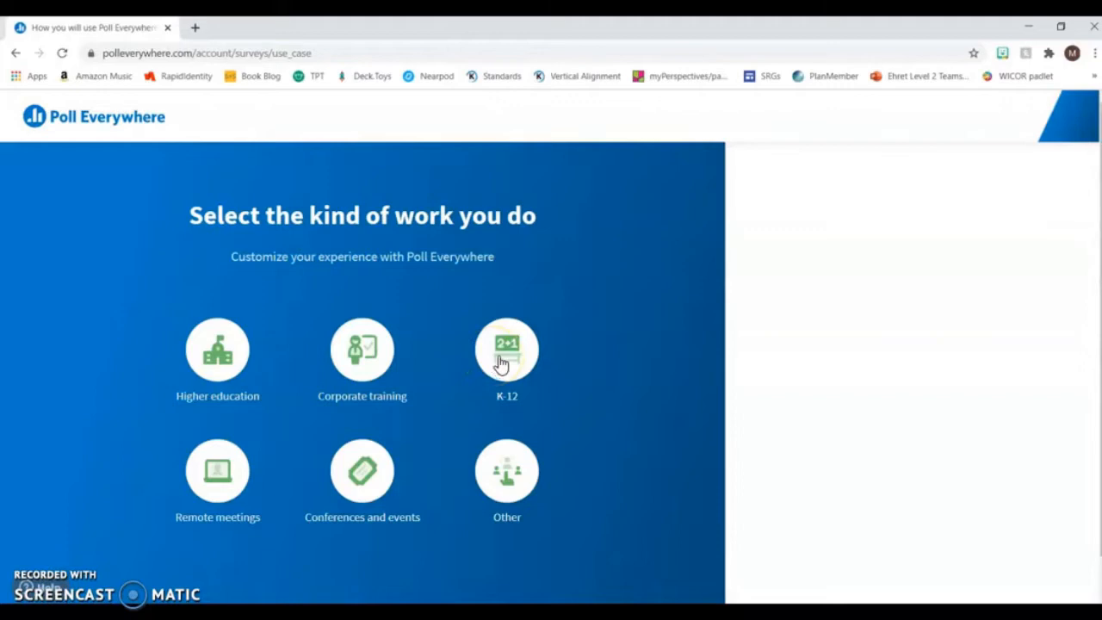
- Set the kind of work to K-12 for ongoing use and start creating a word cloud activity
{"action": "left_click", "coordinate": [498, 360]}
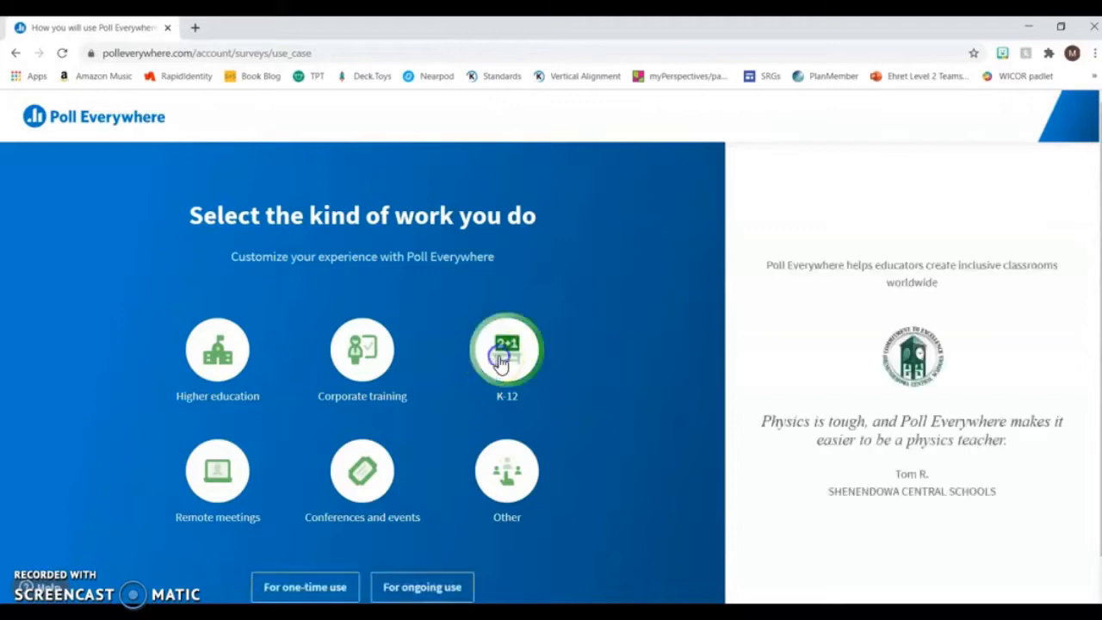
{"action": "left_click", "coordinate": [431, 590]}
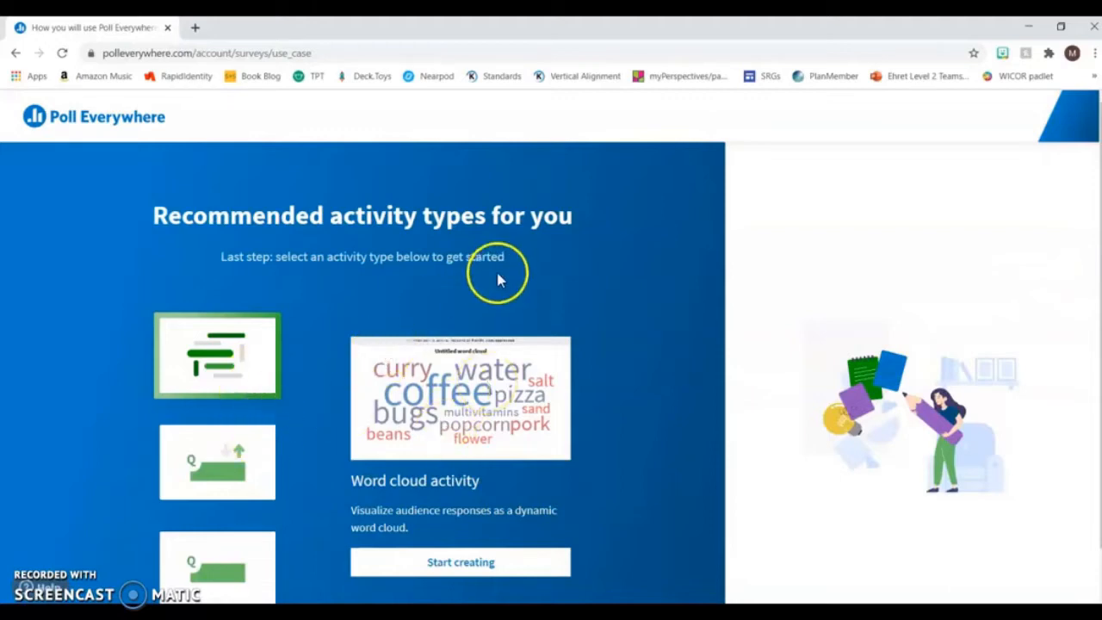
{"action": "scroll", "coordinate": [497, 279], "scroll_direction": "down", "scroll_amount": 2}
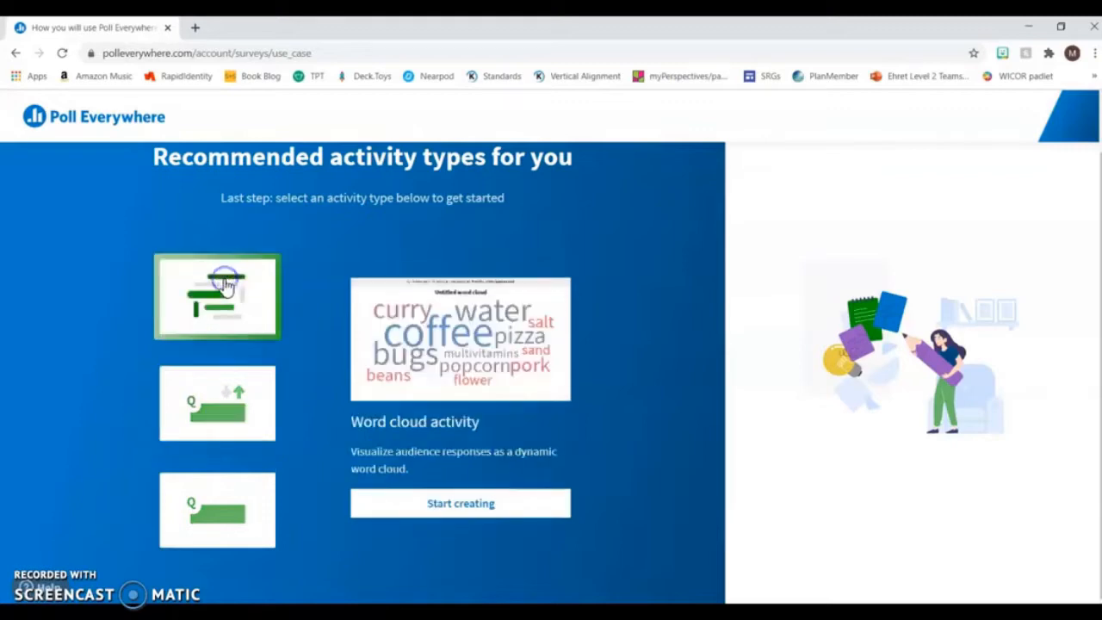
{"action": "left_click", "coordinate": [510, 506]}
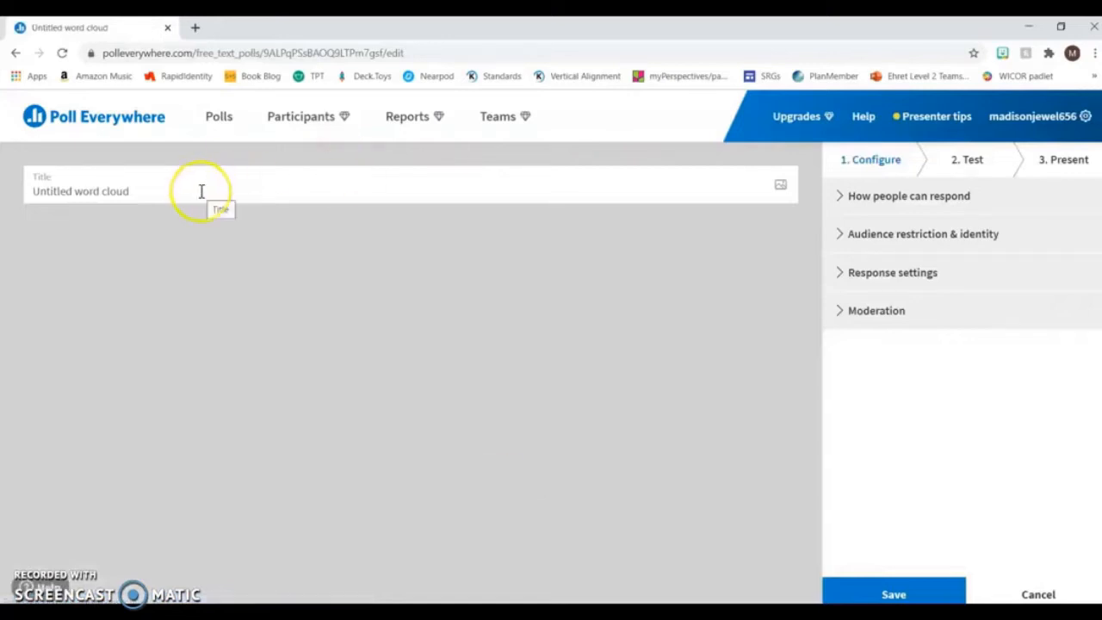
- Title the word cloud "Space exploration" and save it
{"action": "left_click", "coordinate": [201, 191]}
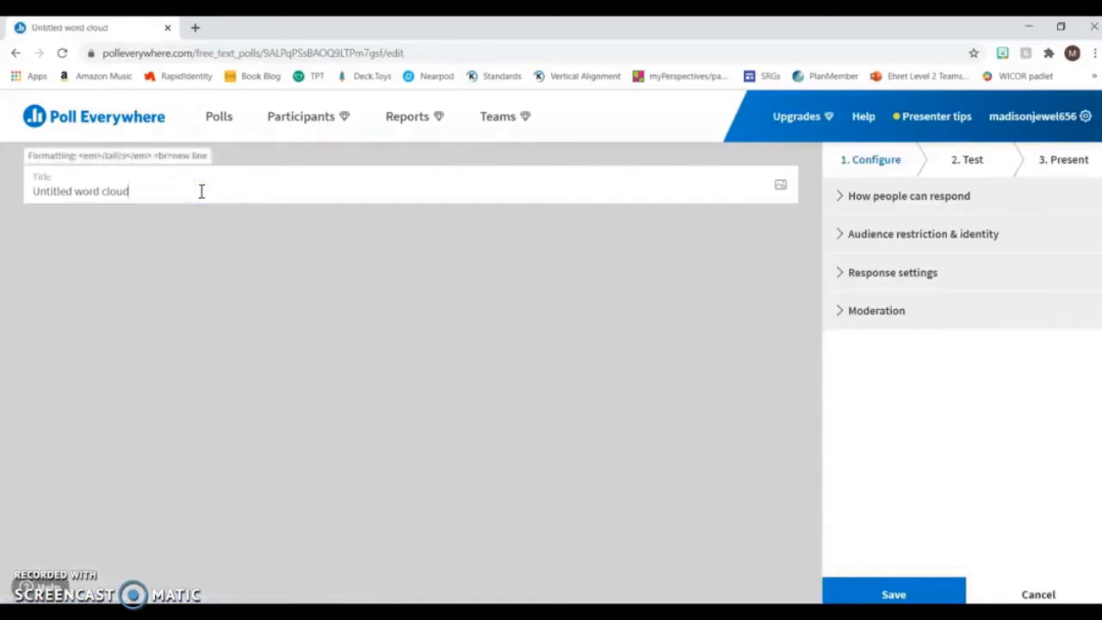
{"action": "key", "text": "BackSpace"}
{"action": "key", "text": "BackSpace"}
{"action": "key", "text": "BackSpace"}
{"action": "key", "text": "BackSpace"}
{"action": "key", "text": "BackSpace"}
{"action": "key", "text": "BackSpace"}
{"action": "key", "text": "BackSpace"}
{"action": "key", "text": "BackSpace"}
{"action": "key", "text": "BackSpace"}
{"action": "key", "text": "BackSpace"}
{"action": "key", "text": "BackSpace"}
{"action": "key", "text": "BackSpace"}
{"action": "key", "text": "BackSpace"}
{"action": "key", "text": "BackSpace"}
{"action": "key", "text": "BackSpace"}
{"action": "key", "text": "BackSpace"}
{"action": "key", "text": "BackSpace"}
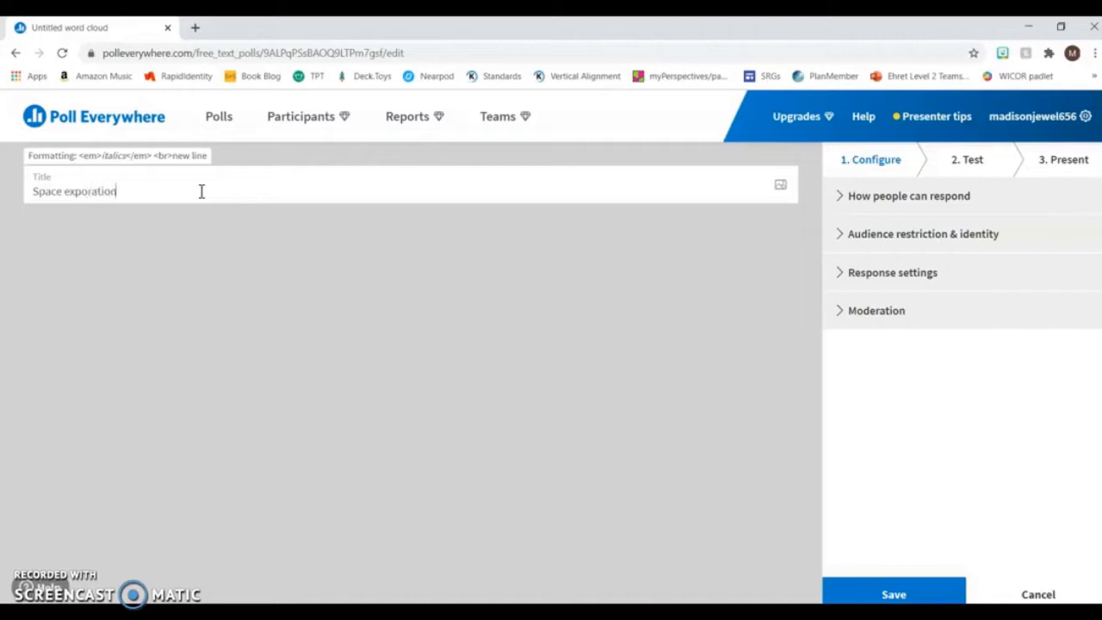
{"action": "key", "text": "BackSpace"}
{"action": "key", "text": "BackSpace"}
{"action": "left_click", "coordinate": [878, 594]}
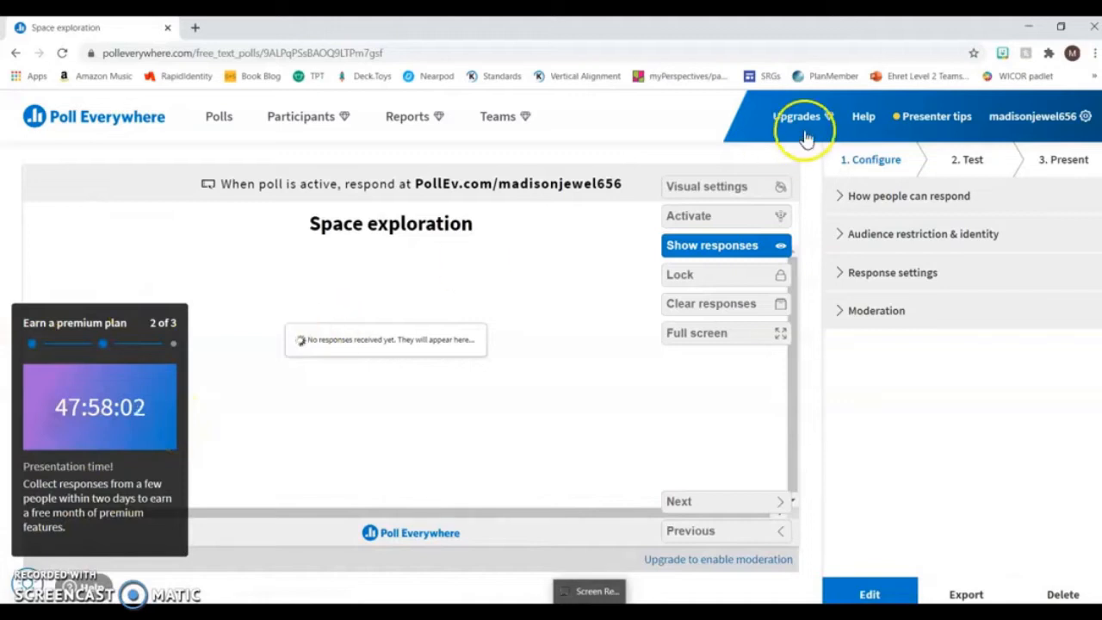
- Review the poll's settings for how people can respond and for audience restriction and identity
{"action": "left_click", "coordinate": [855, 199]}
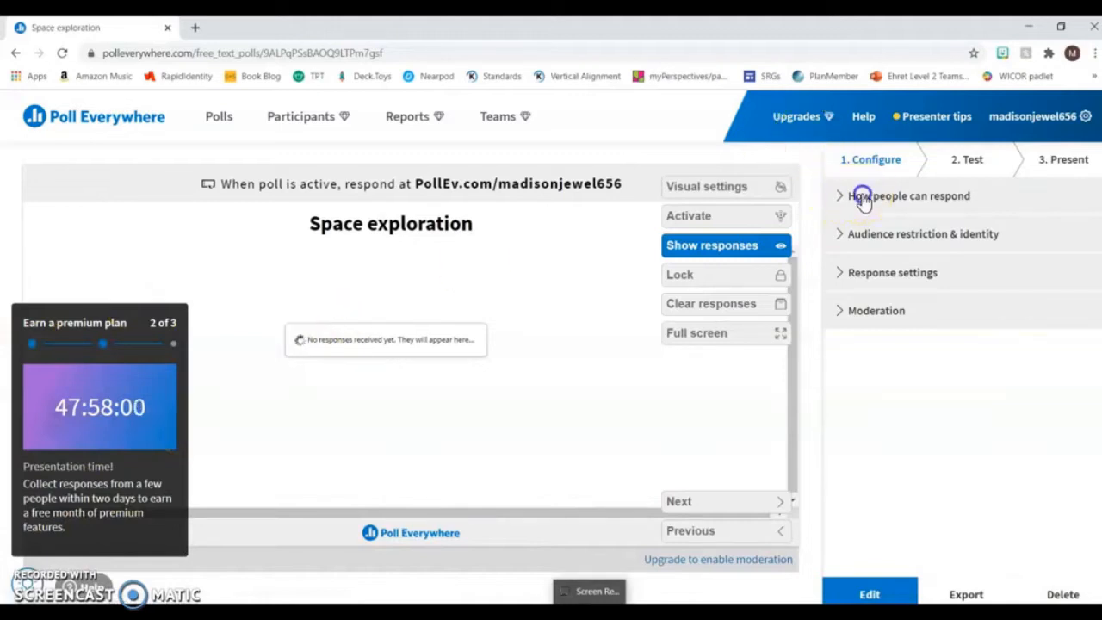
{"action": "left_click", "coordinate": [859, 199]}
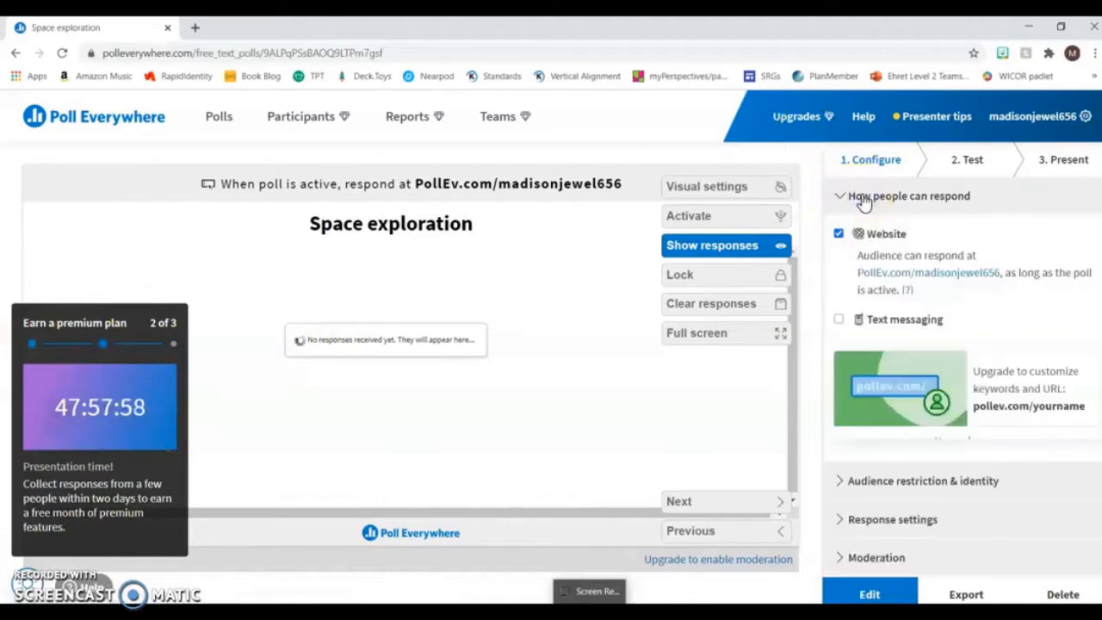
{"action": "left_click", "coordinate": [917, 248]}
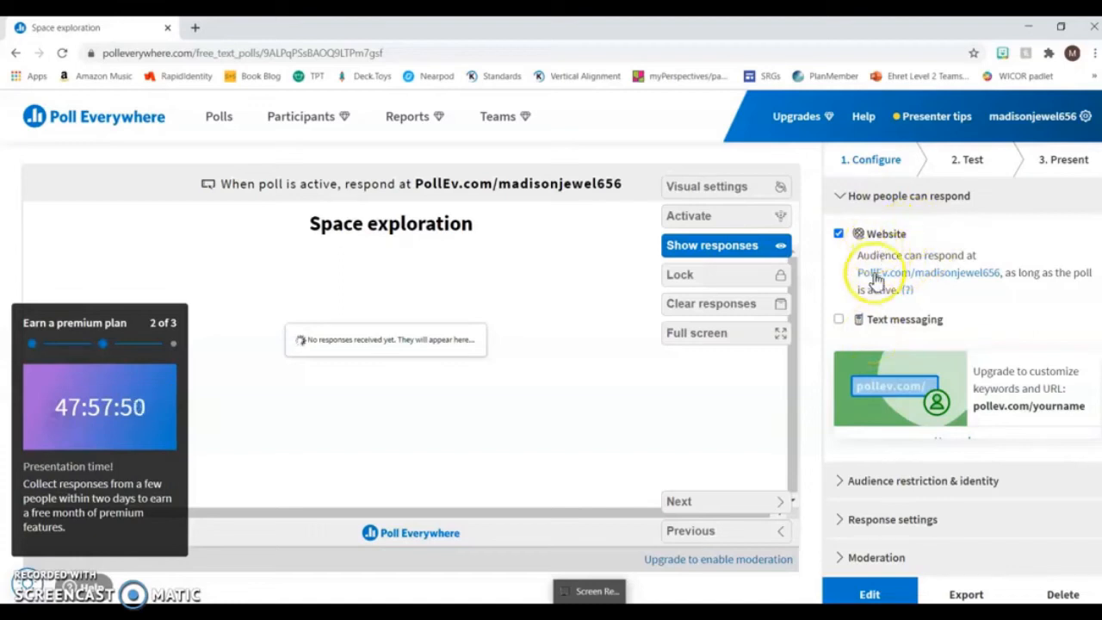
{"action": "left_click", "coordinate": [908, 196]}
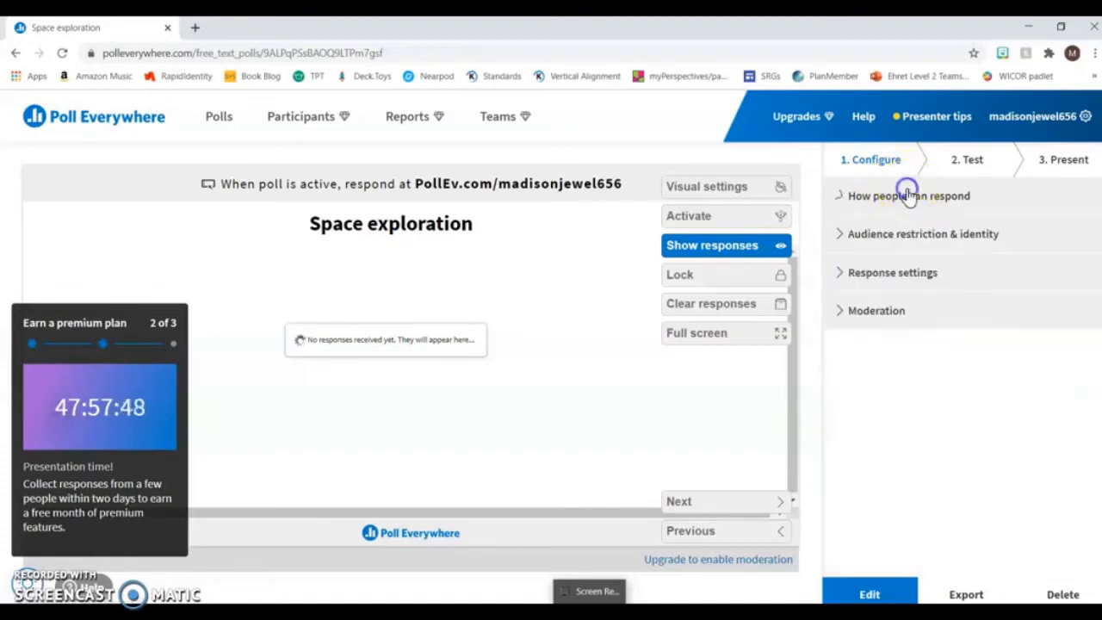
{"action": "left_click", "coordinate": [903, 243]}
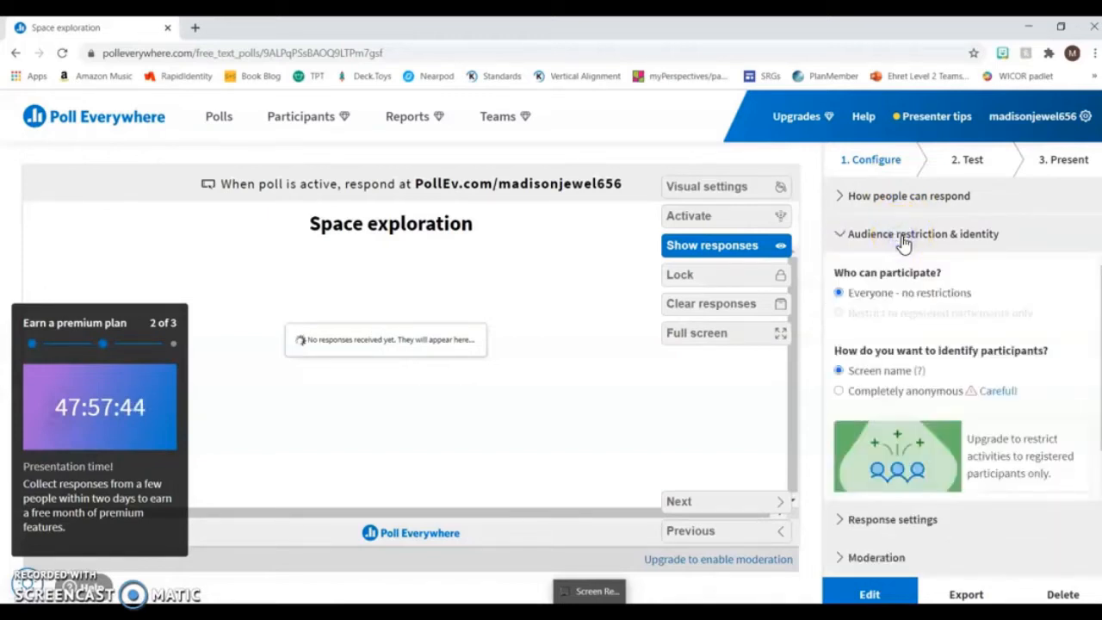
{"action": "left_click", "coordinate": [889, 297]}
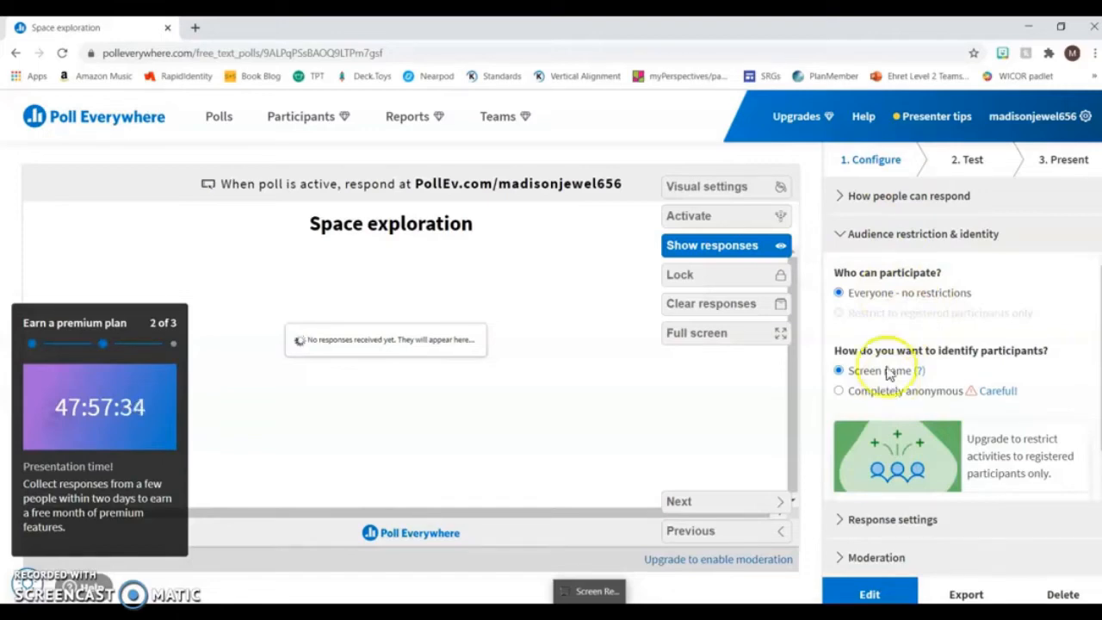
{"action": "left_click", "coordinate": [930, 232]}
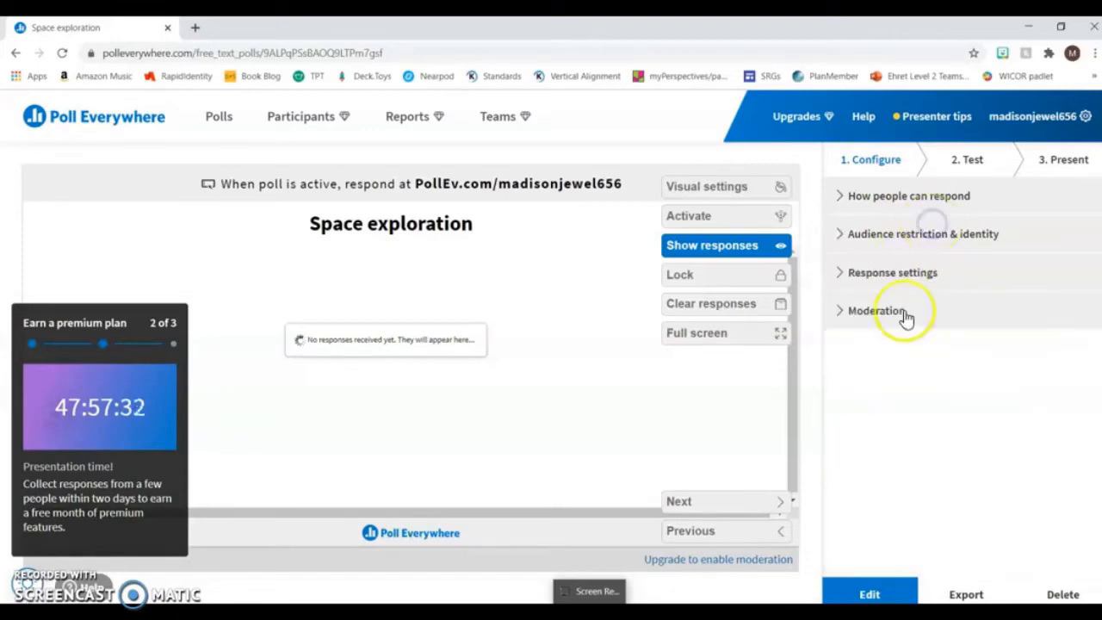
- Limit each person to 1 response in the poll's response settings
{"action": "left_click", "coordinate": [935, 275]}
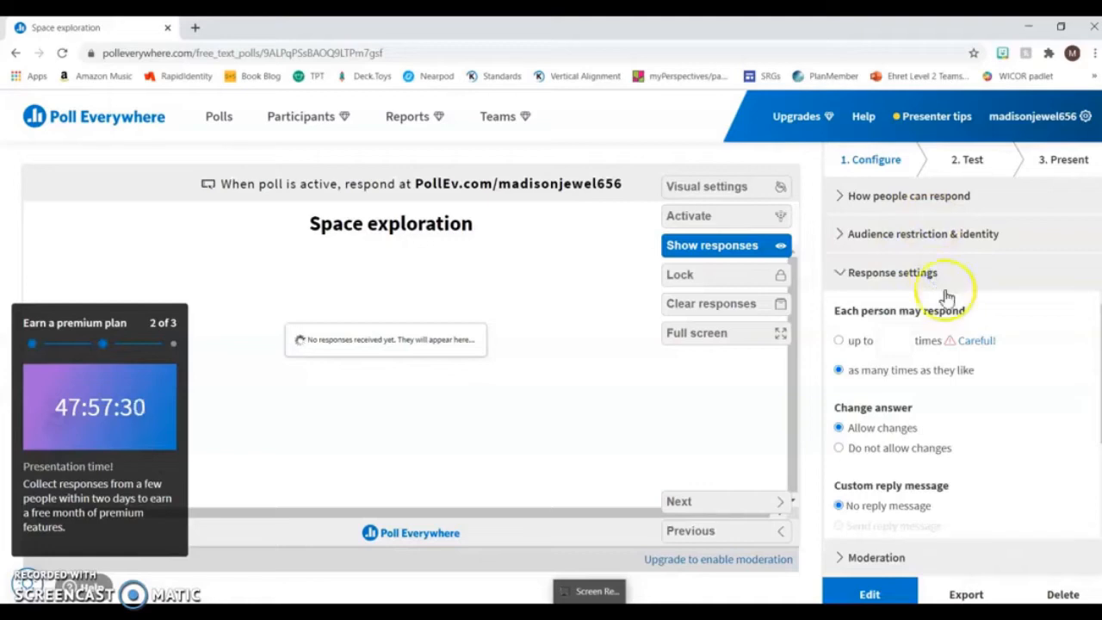
{"action": "left_click", "coordinate": [958, 317]}
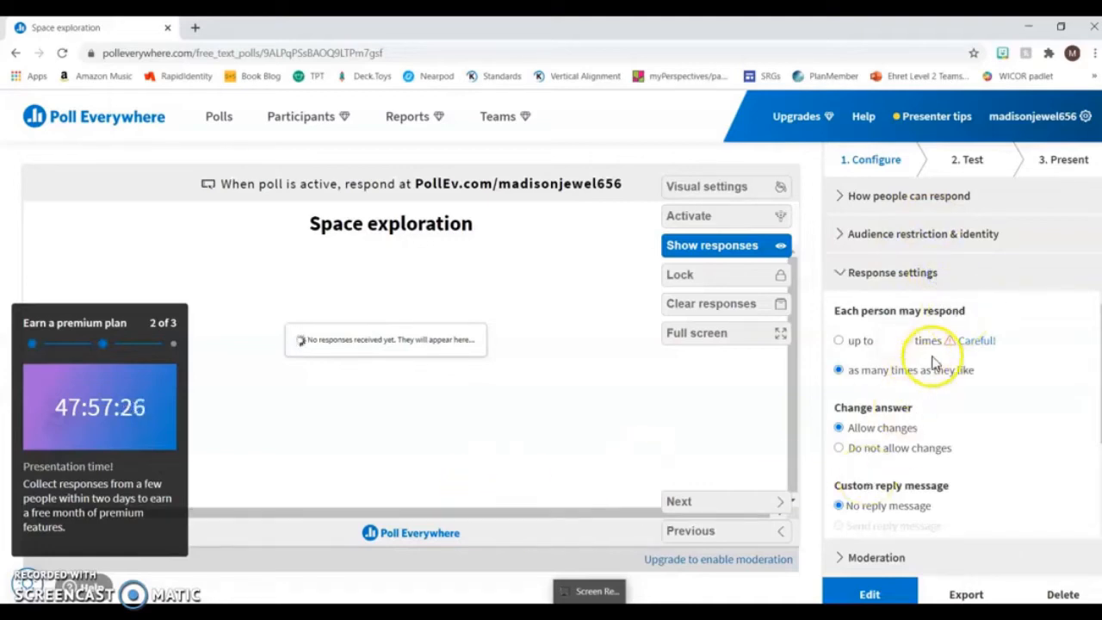
{"action": "left_click", "coordinate": [840, 342]}
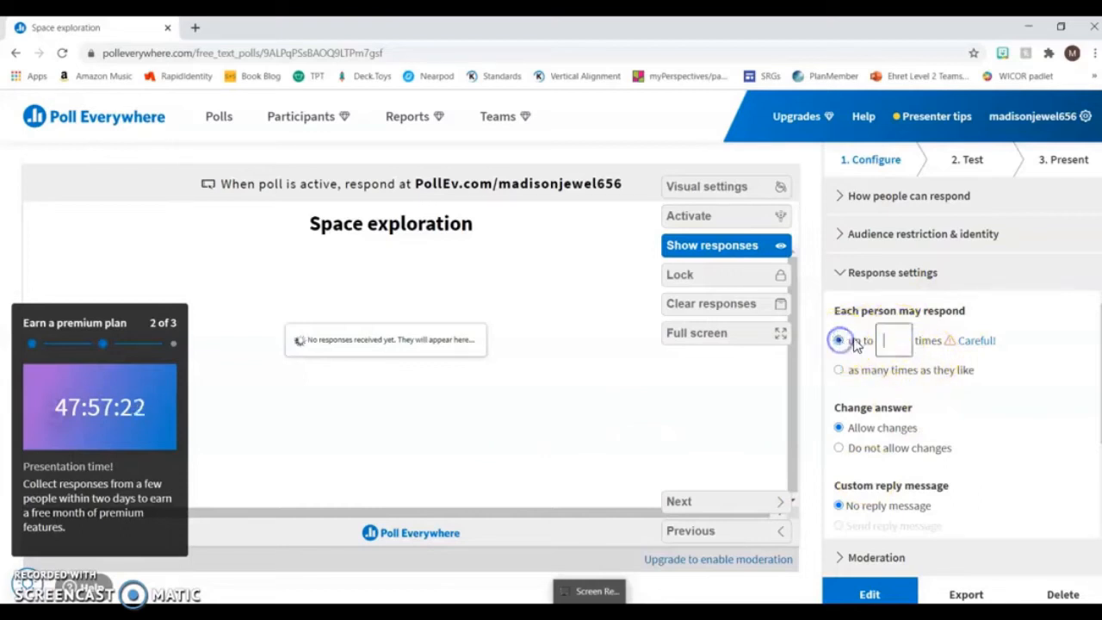
{"action": "left_click", "coordinate": [891, 338]}
{"action": "type", "text": "1"}
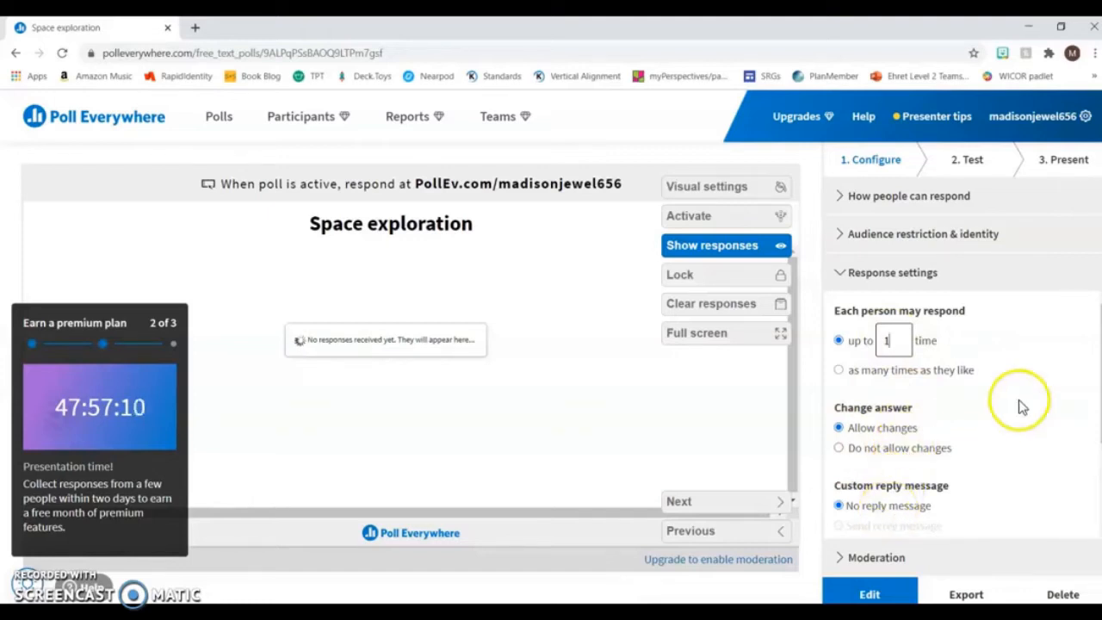
- Activate the poll from its web test preview and submit the test response "Going to Mars"
{"action": "left_click", "coordinate": [969, 168]}
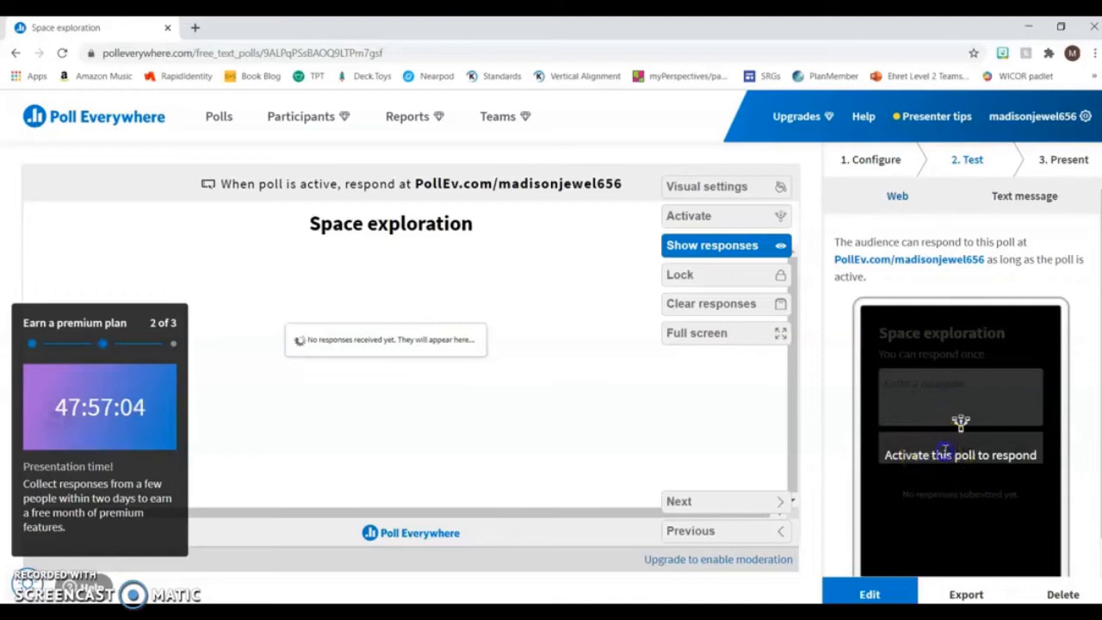
{"action": "left_click", "coordinate": [954, 453]}
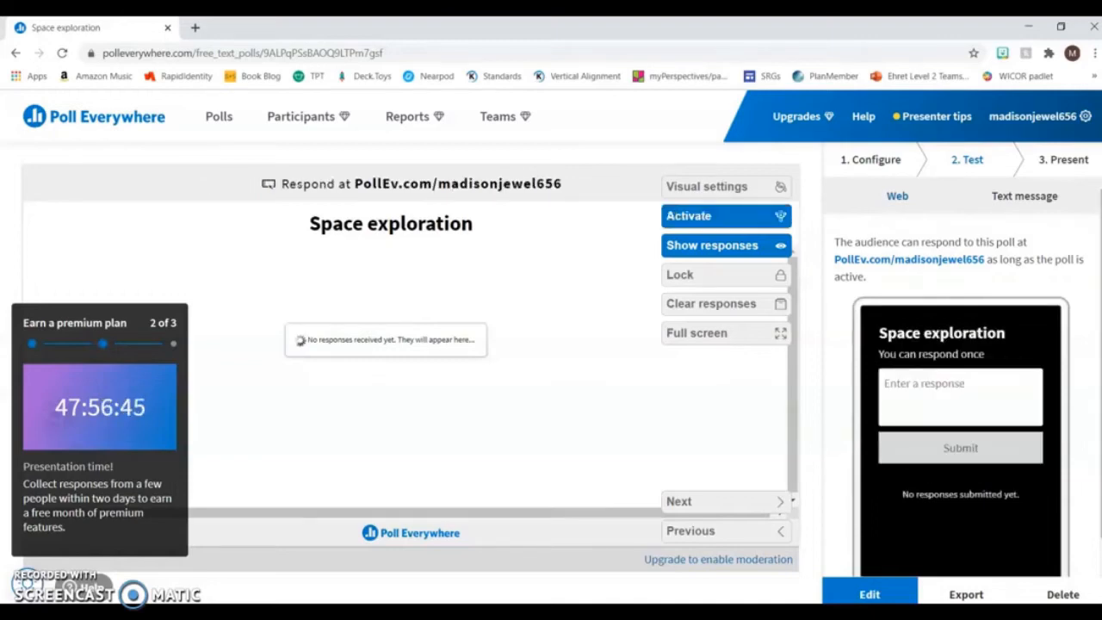
{"action": "left_click", "coordinate": [931, 384]}
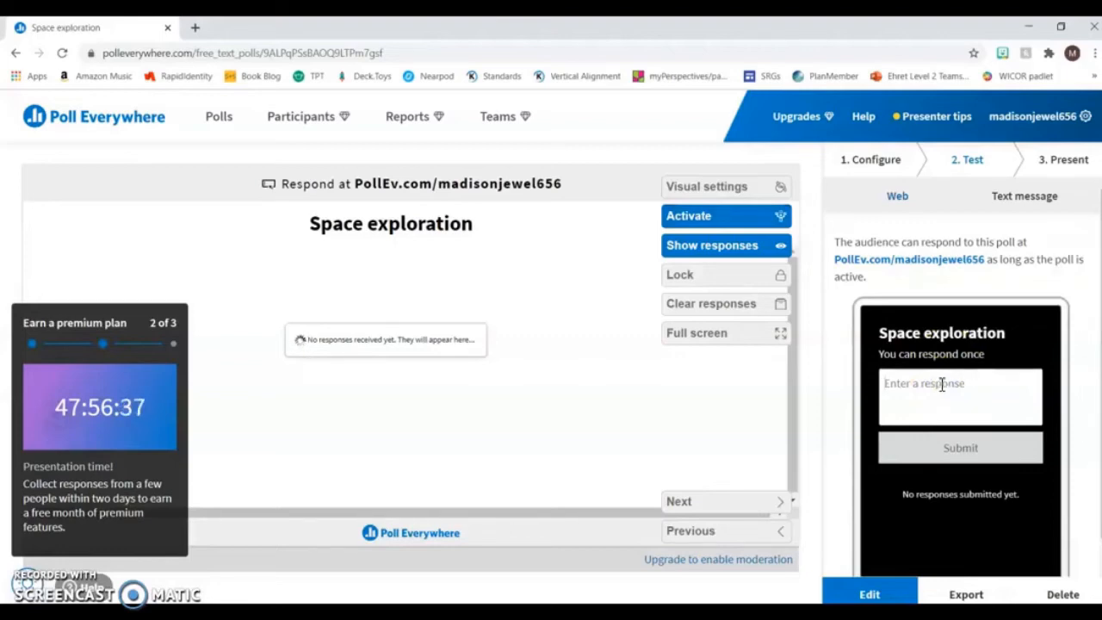
{"action": "type", "text": "Going to Mar"}
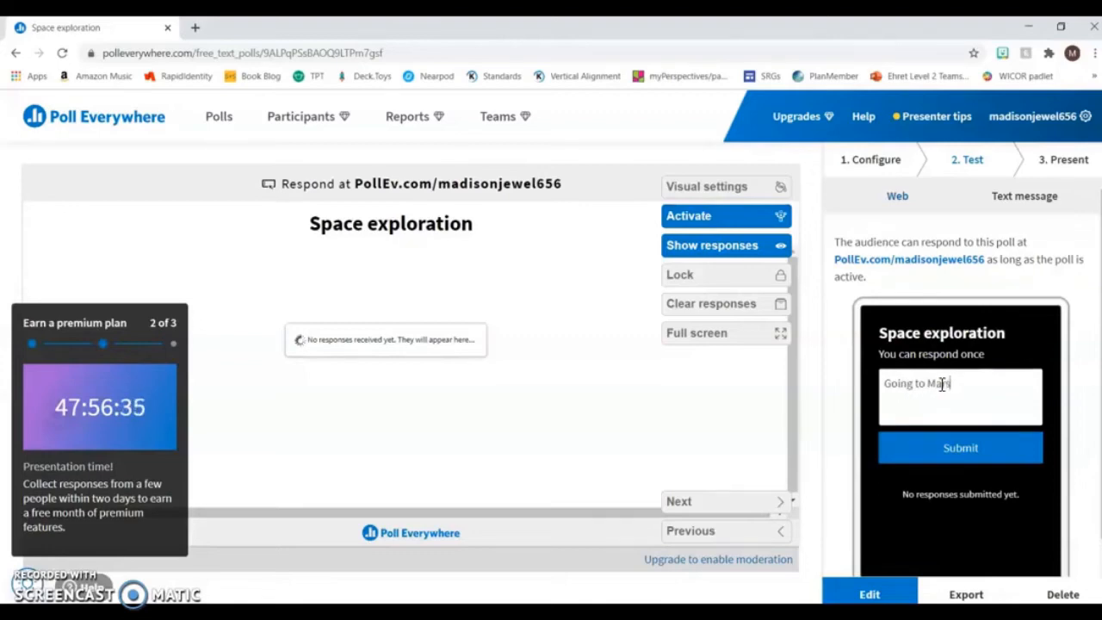
{"action": "type", "text": "s"}
{"action": "left_click", "coordinate": [988, 449]}
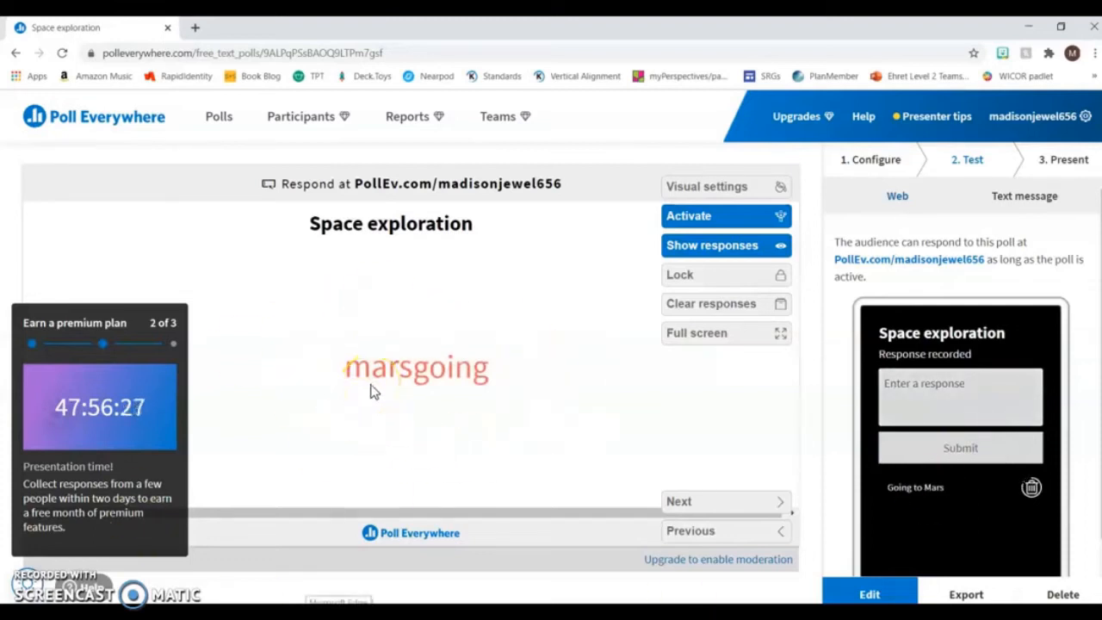
- Review the poll's sharing options, including the shareable response link, the live presentation page and the live results link
{"action": "left_click", "coordinate": [1058, 161]}
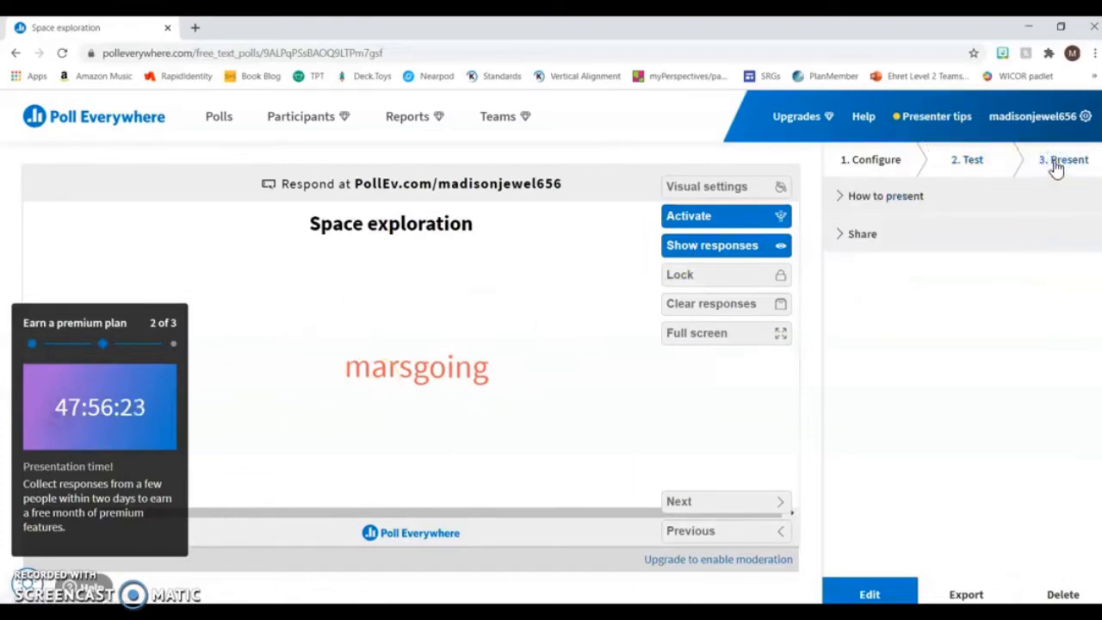
{"action": "left_click", "coordinate": [886, 234]}
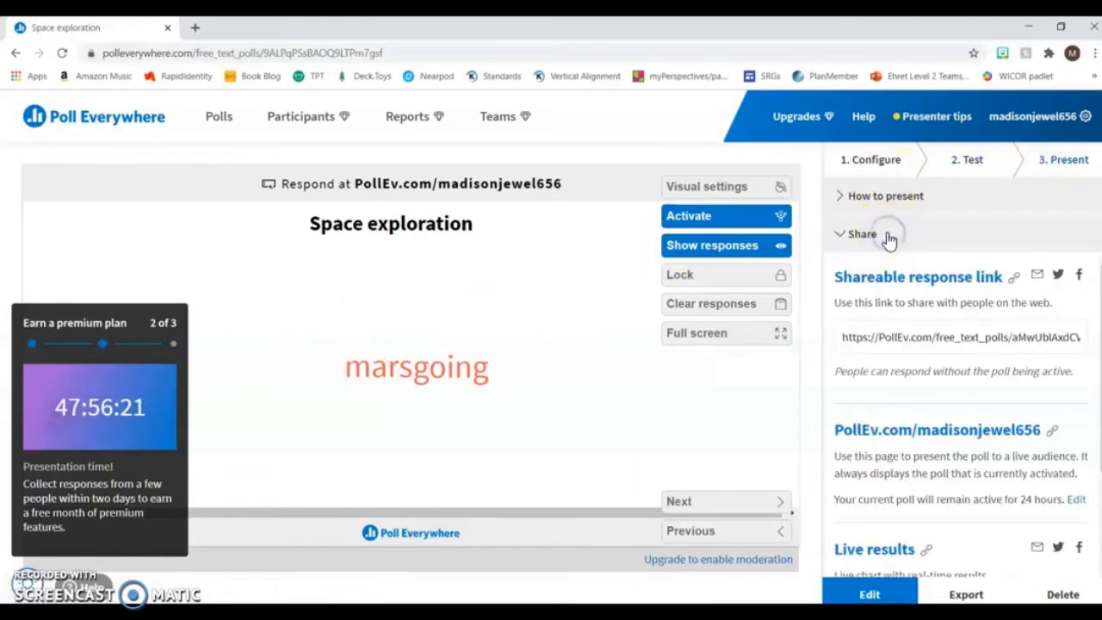
{"action": "left_click", "coordinate": [929, 331]}
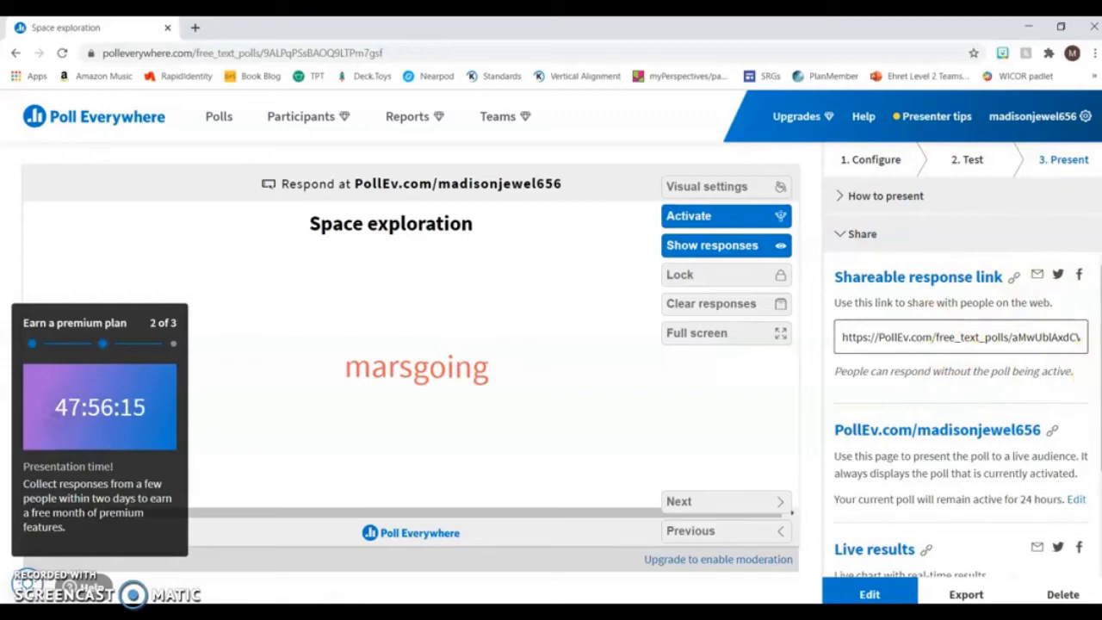
{"action": "scroll", "coordinate": [1089, 388], "scroll_direction": "down", "scroll_amount": 1}
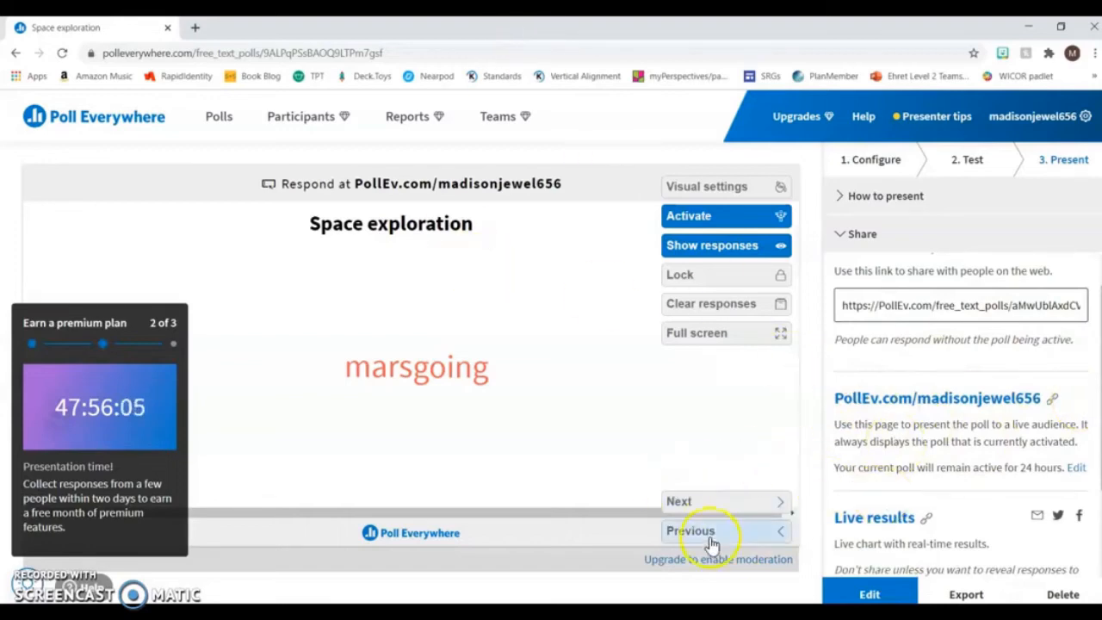
- Create a poll group named "1st hour" and move the "Space exploration" poll into it
{"action": "left_click", "coordinate": [220, 128]}
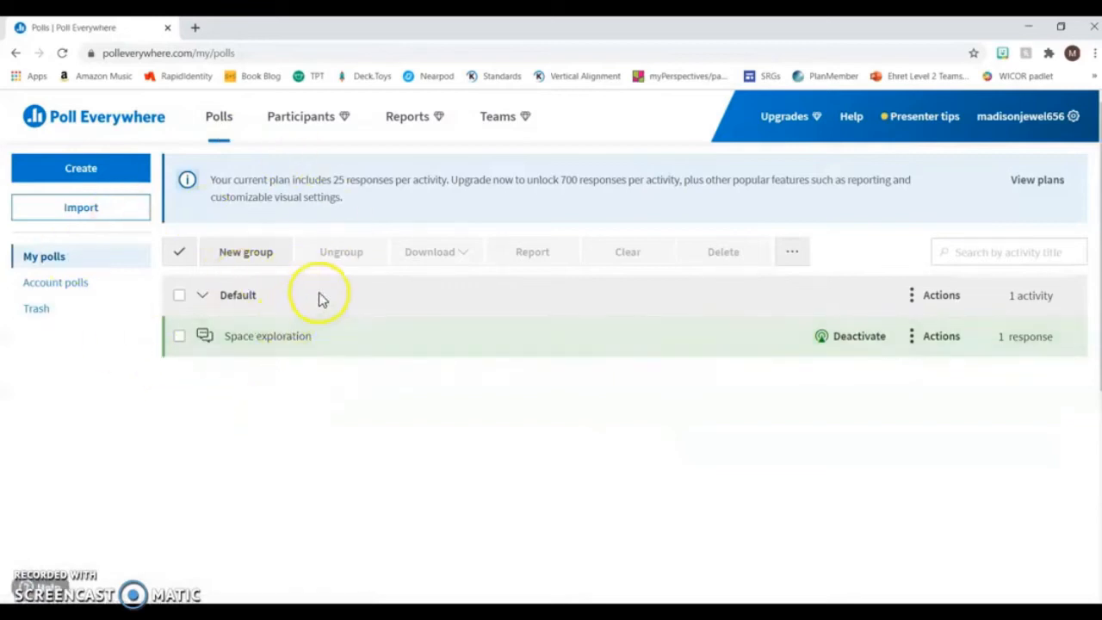
{"action": "left_click", "coordinate": [265, 258]}
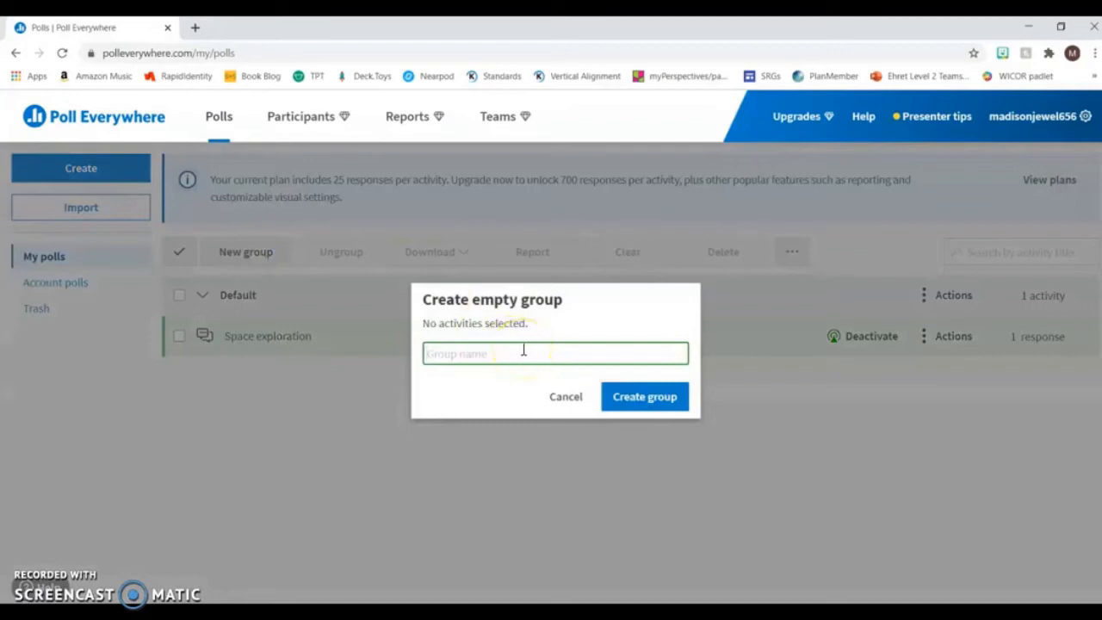
{"action": "type", "text": "1st hour"}
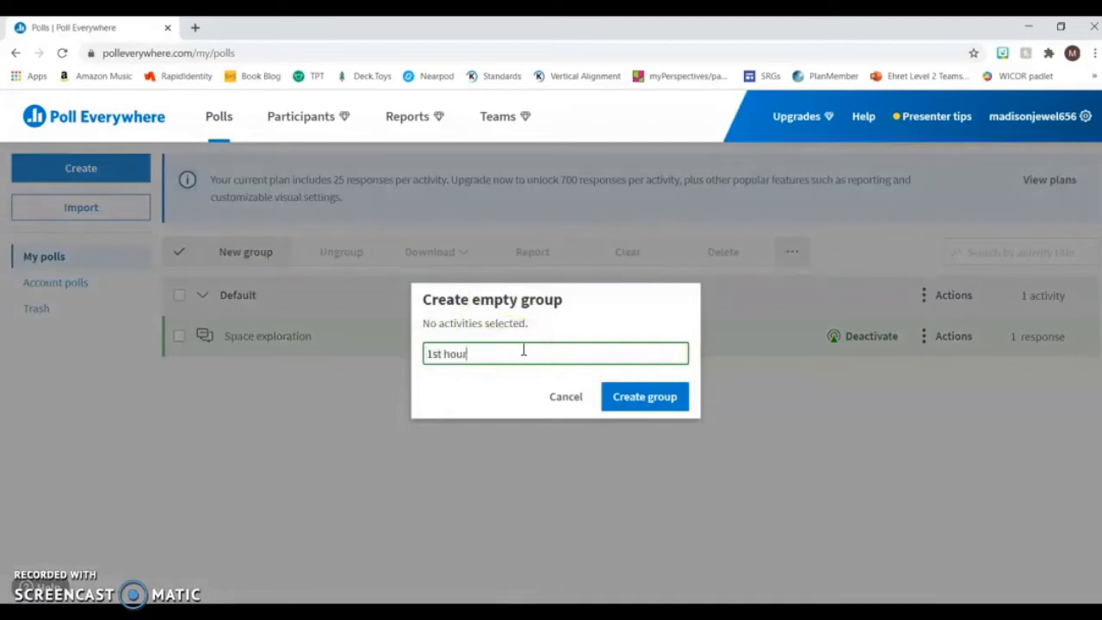
{"action": "key", "text": "BackSpace"}
{"action": "type", "text": "ur"}
{"action": "left_click", "coordinate": [636, 408]}
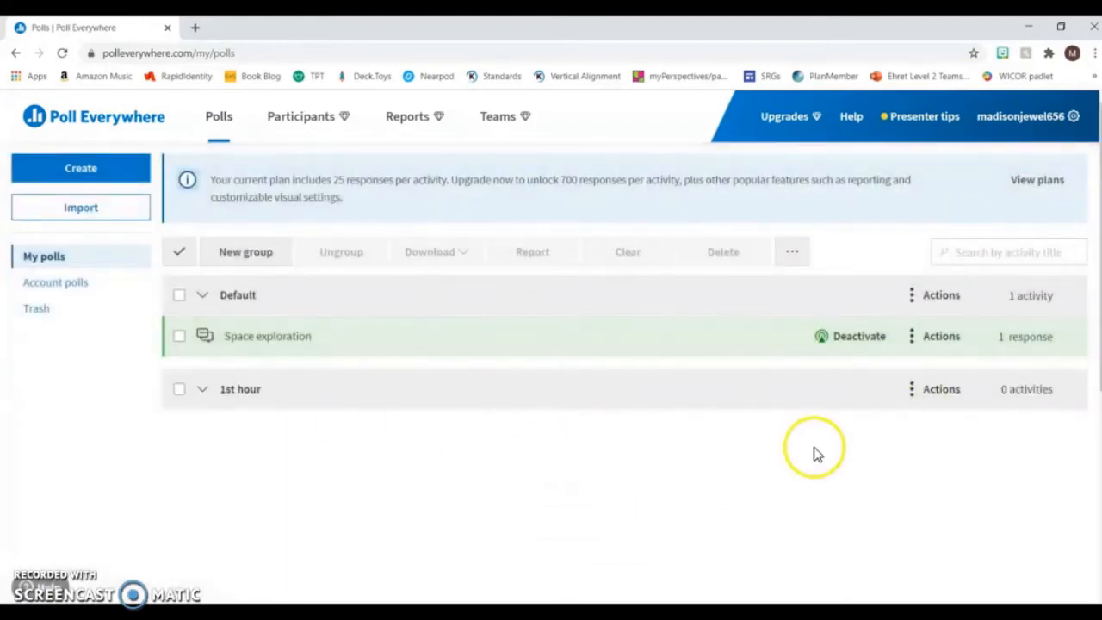
{"action": "left_click_drag", "start_coordinate": [459, 341], "coordinate": [479, 404]}
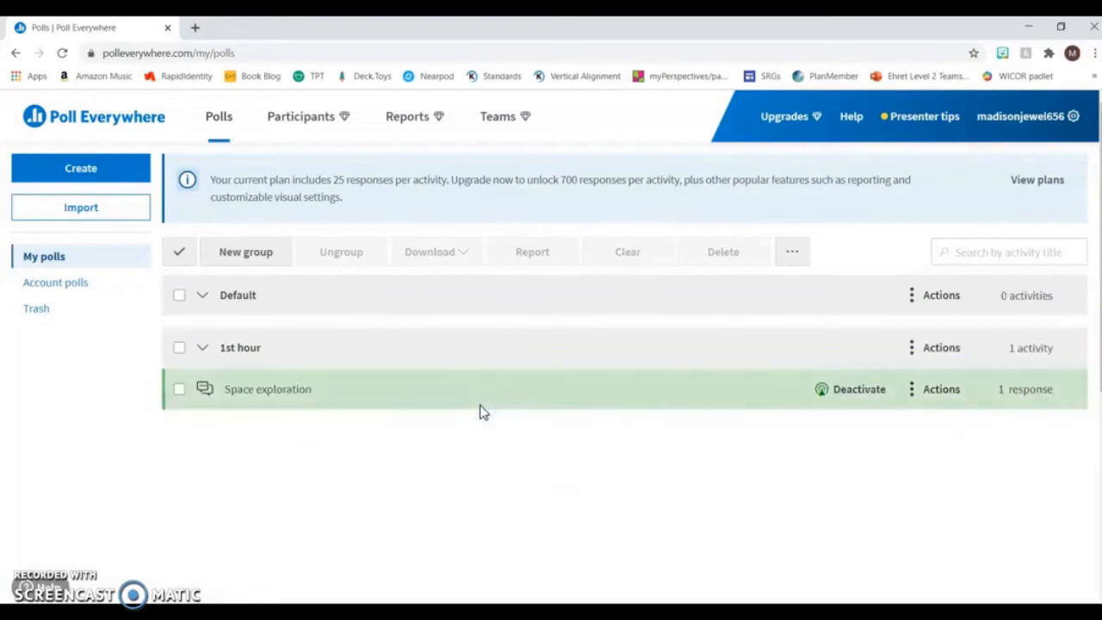
- Start adding a new activity to the "1st hour" group
{"action": "left_click", "coordinate": [914, 349]}
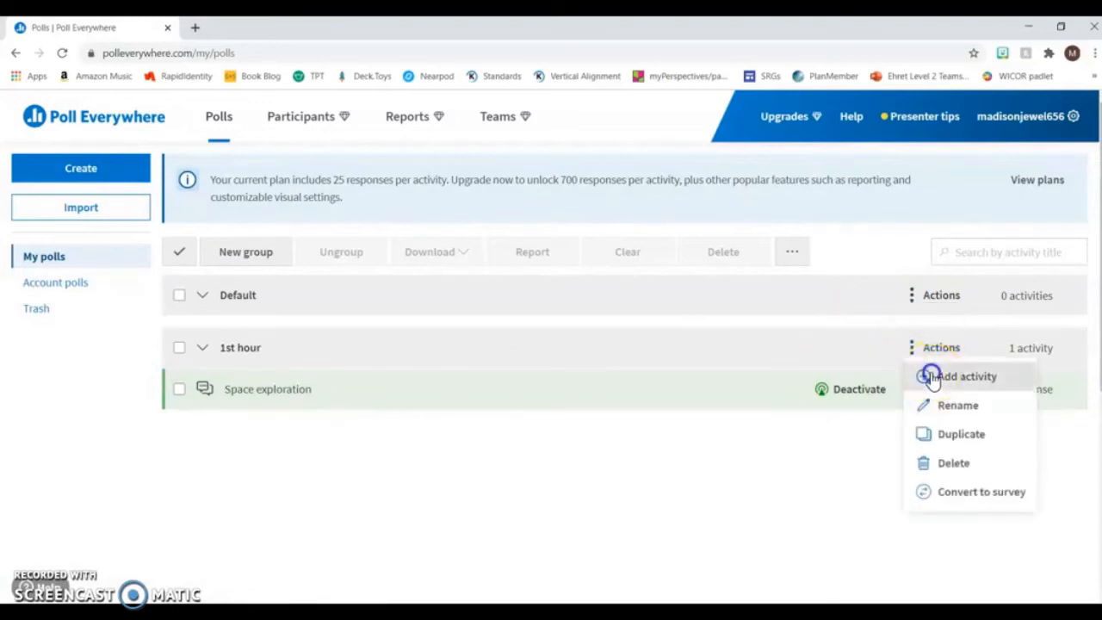
{"action": "left_click", "coordinate": [929, 376]}
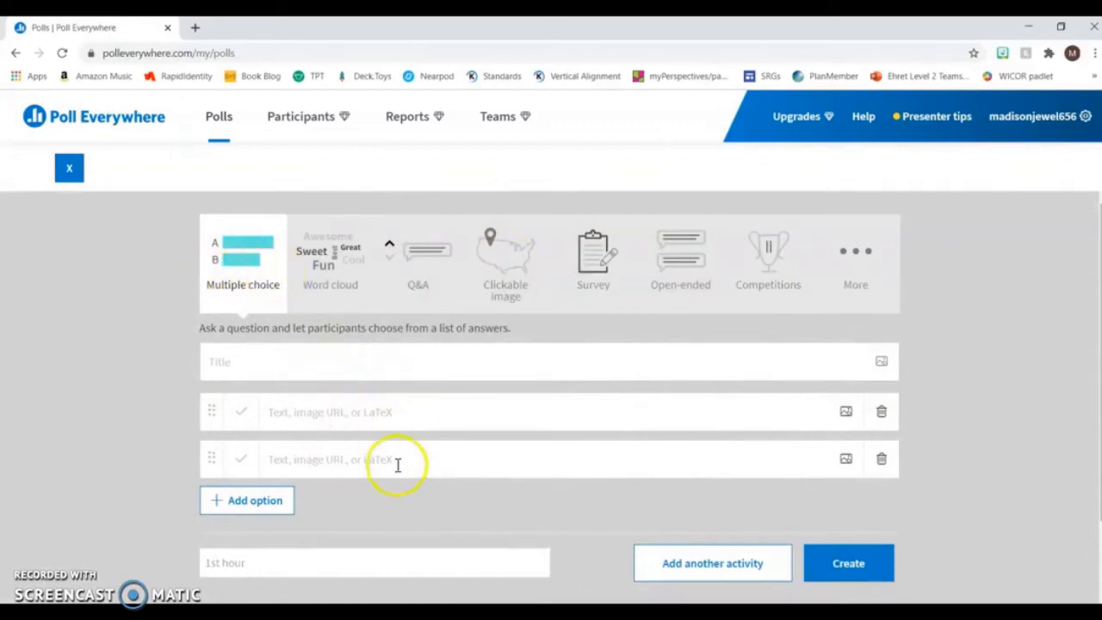
{"action": "left_click", "coordinate": [591, 257]}
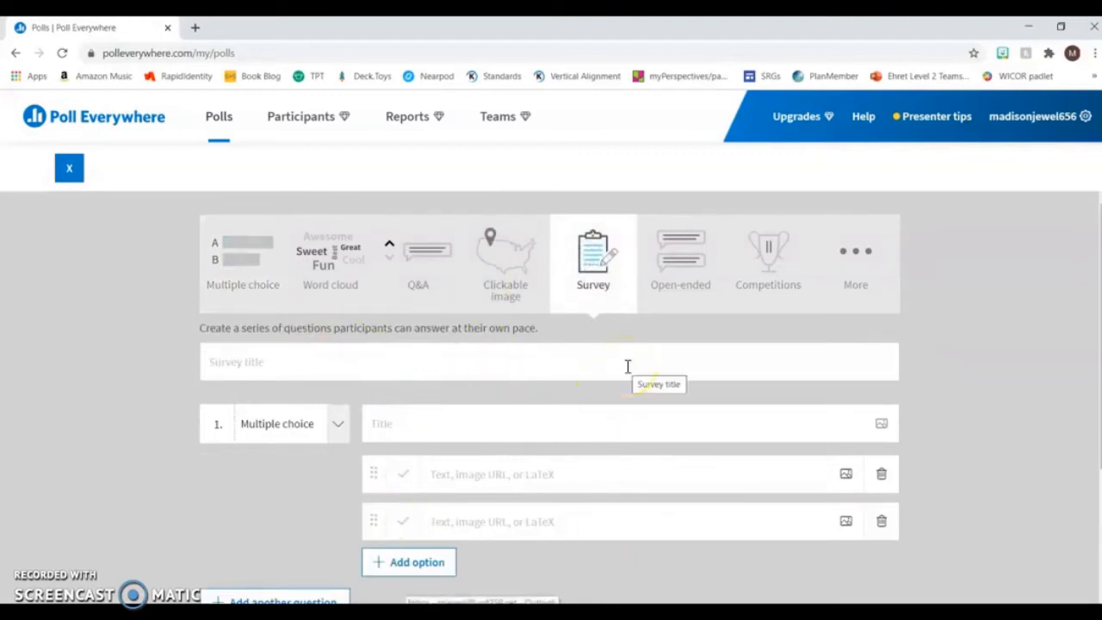
{"action": "left_click", "coordinate": [76, 167]}
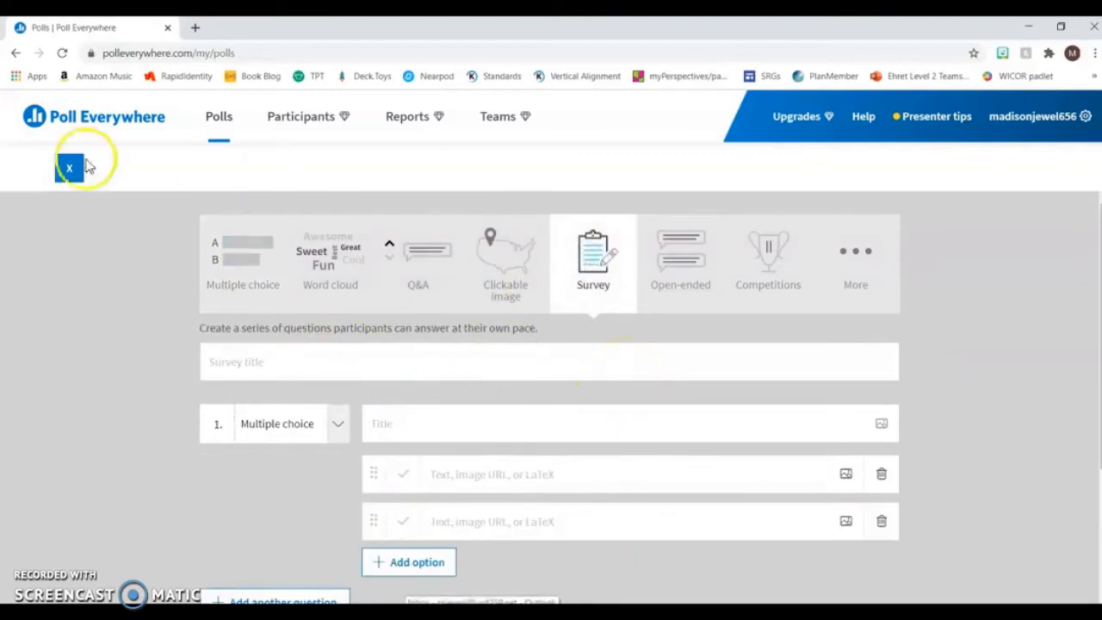
{"action": "left_click", "coordinate": [79, 167]}
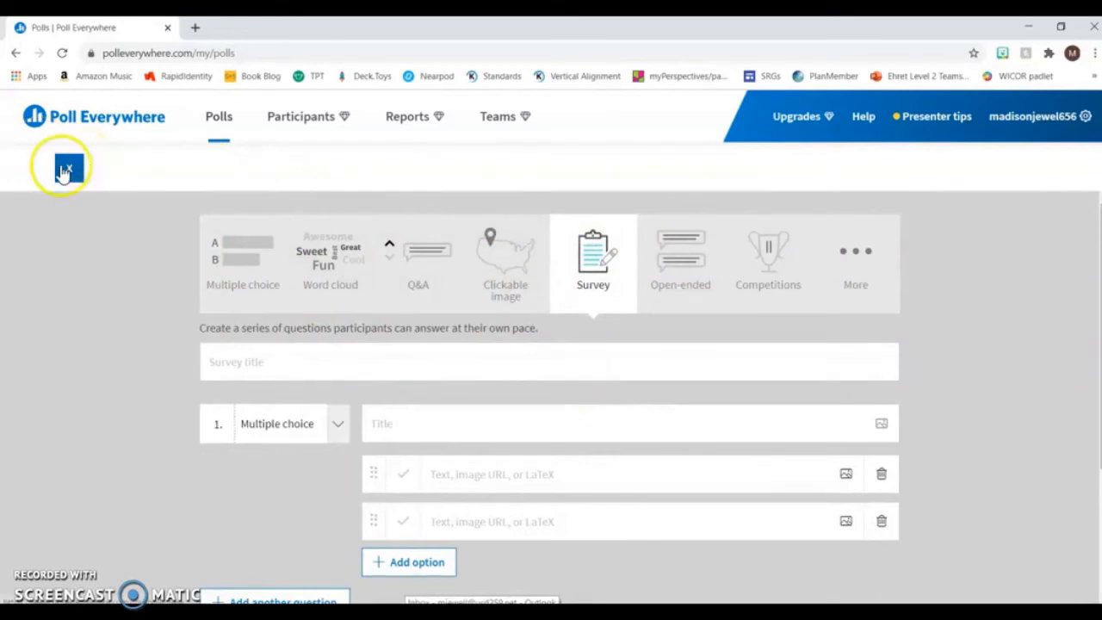
{"action": "left_click", "coordinate": [558, 250]}
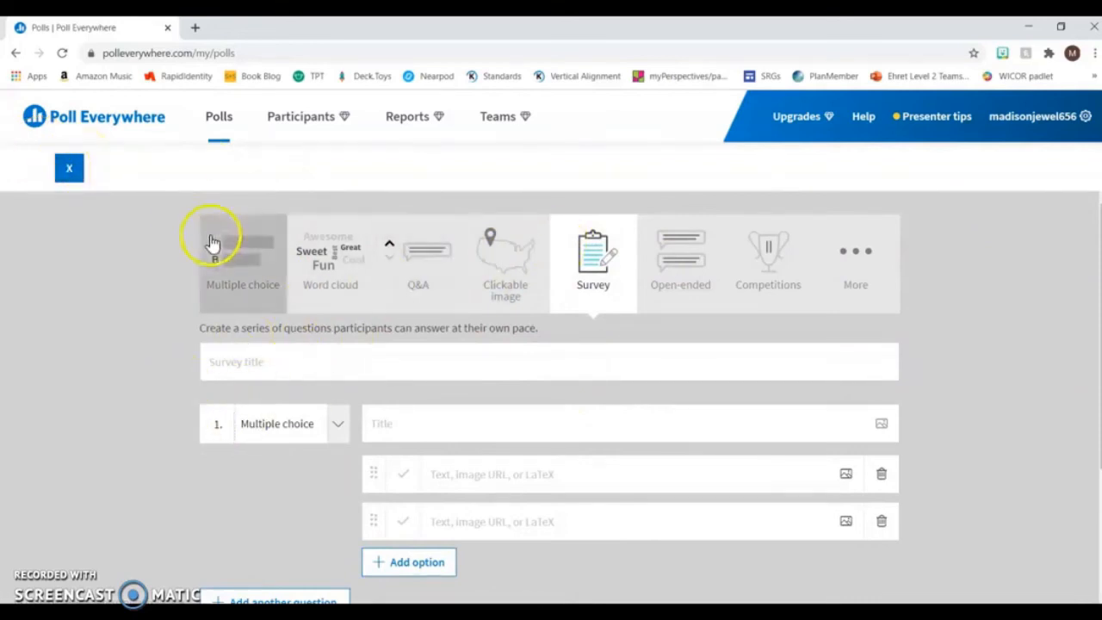
- Create the multiple-choice poll "What is a simile?" with the options "Comparison using like or as" and "comparison not using like or as"
{"action": "left_click", "coordinate": [274, 262]}
{"action": "left_click", "coordinate": [286, 368]}
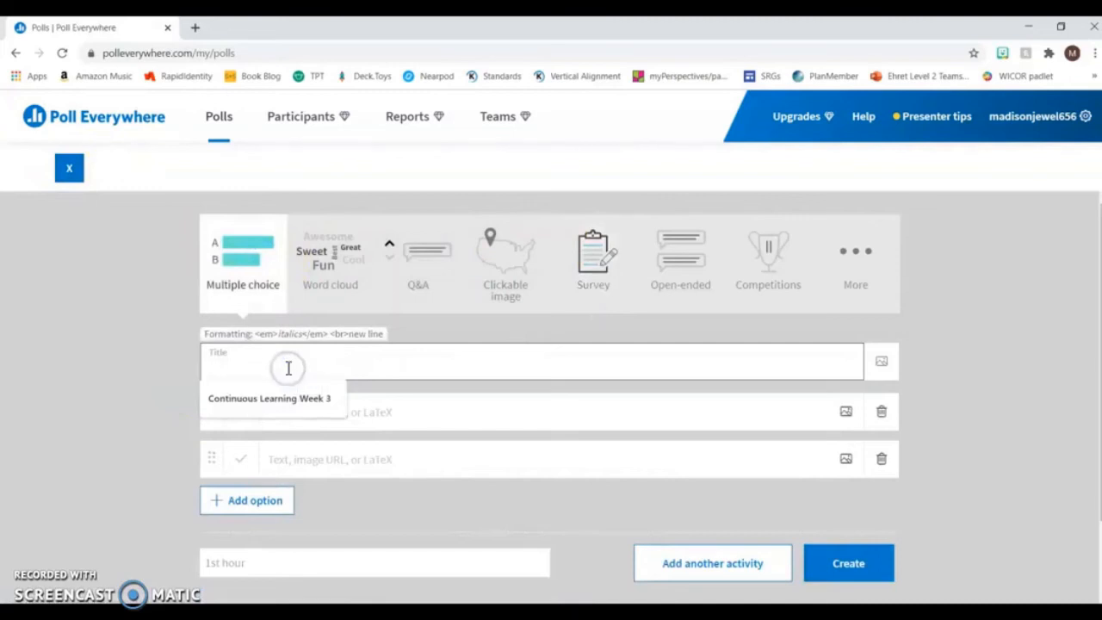
{"action": "type", "text": "What is a simile"}
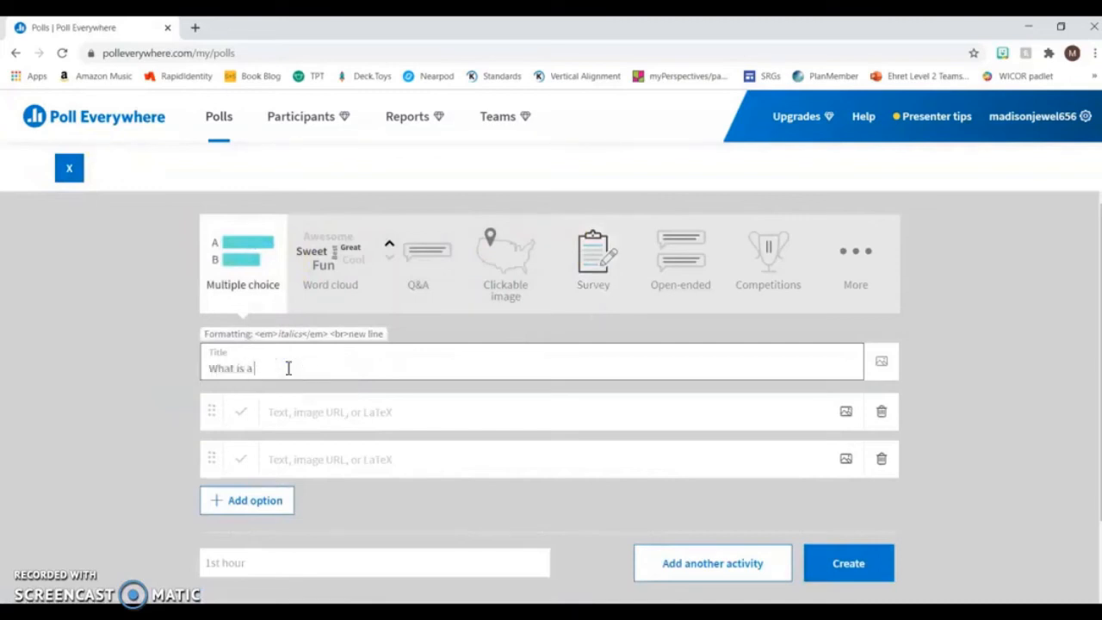
{"action": "type", "text": "?"}
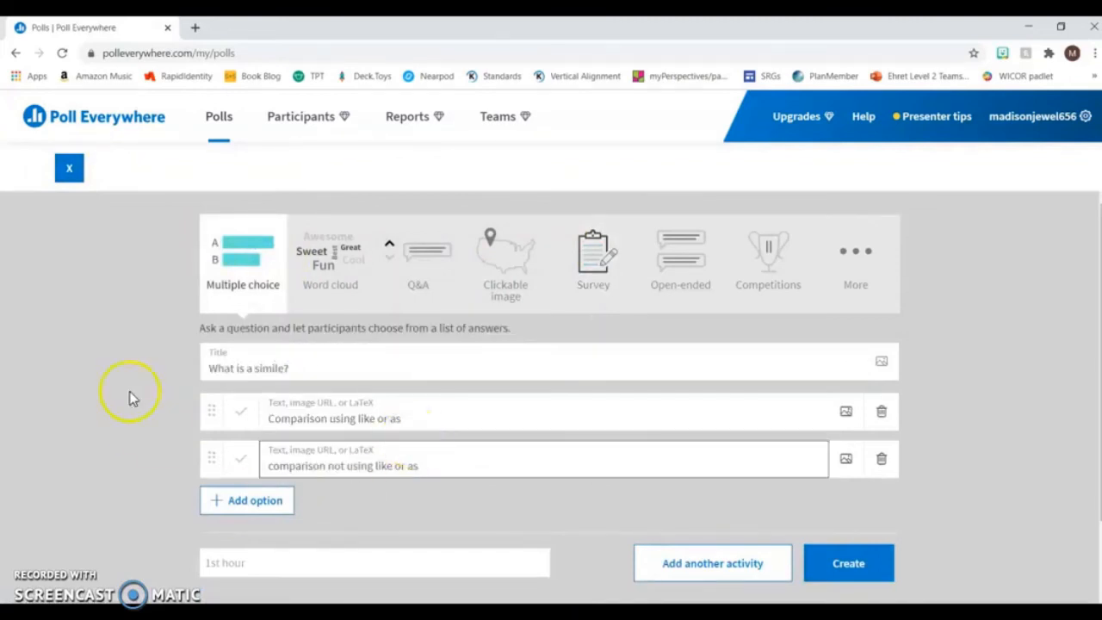
{"action": "left_click", "coordinate": [860, 568]}
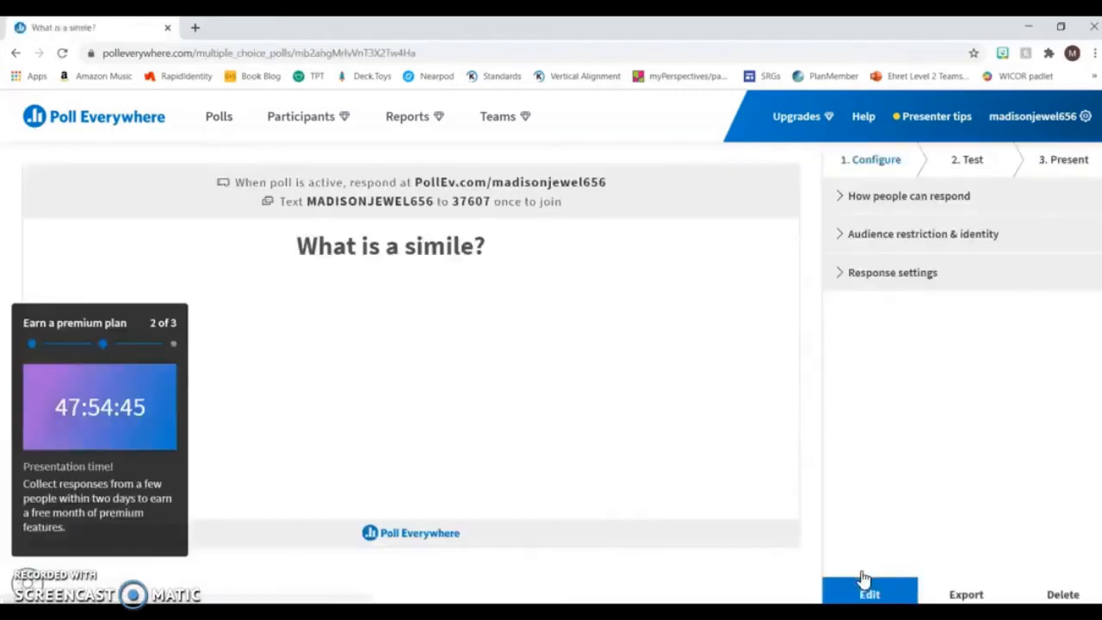
- Return to the poll list and create an empty group named "2nd hour"
{"action": "left_click", "coordinate": [222, 117]}
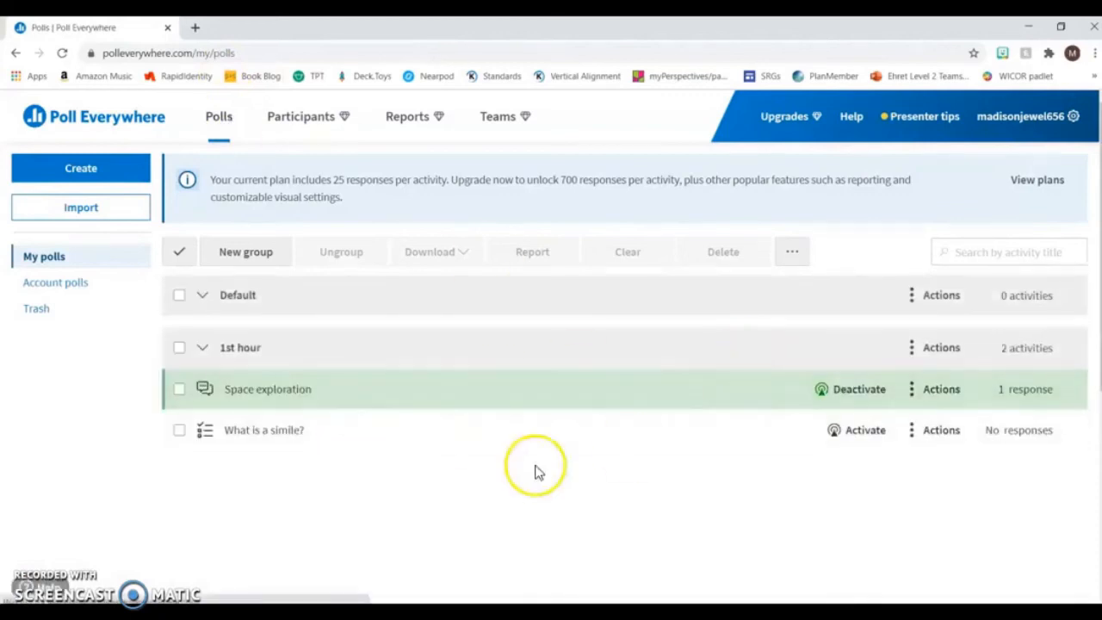
{"action": "left_click", "coordinate": [274, 253]}
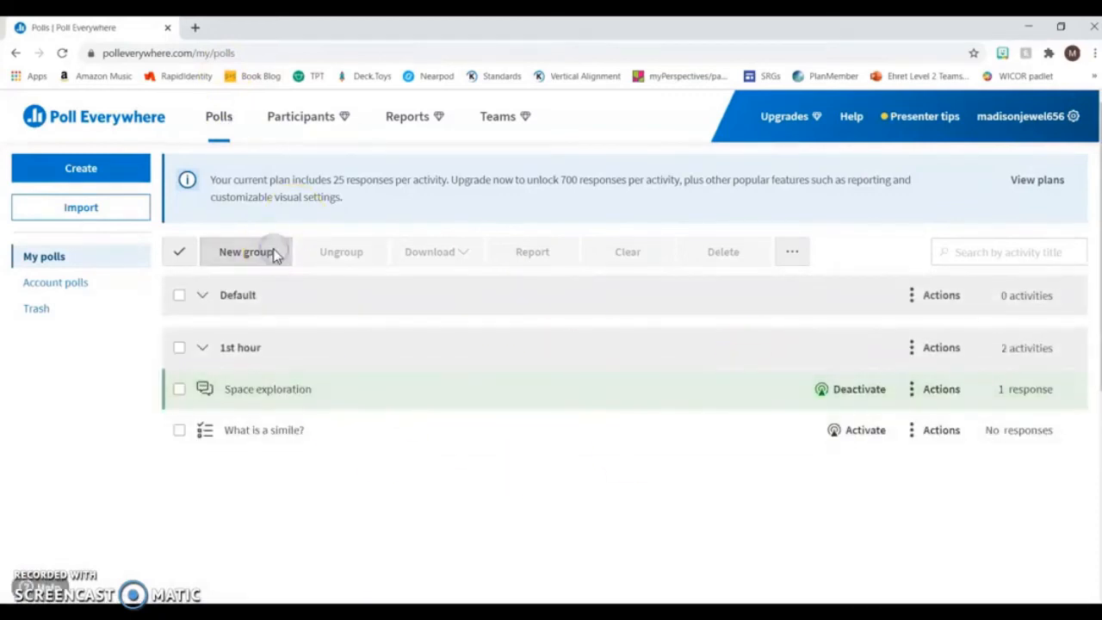
{"action": "type", "text": "2nd hour"}
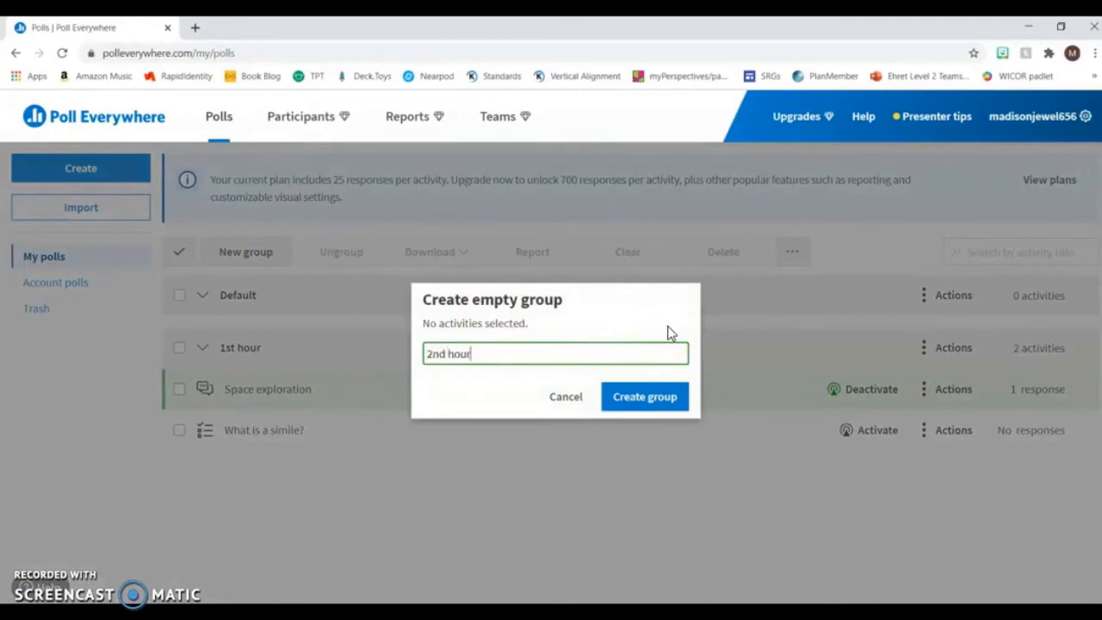
{"action": "left_click", "coordinate": [656, 397]}
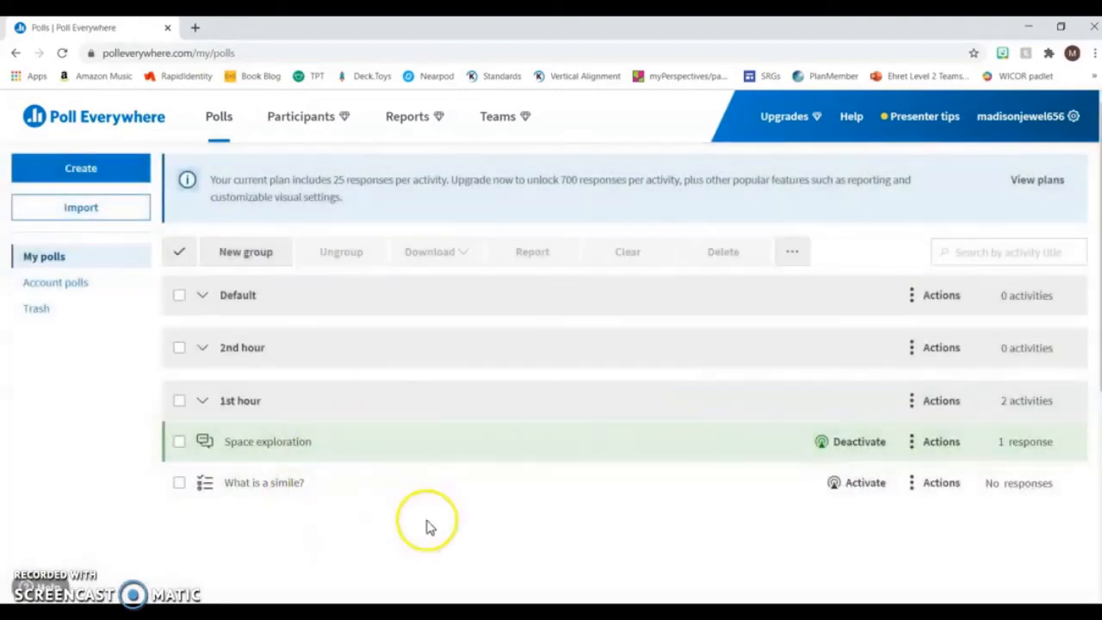
- Duplicate the "What is a simile?" poll and move the copy into the "2nd hour" group
{"action": "left_click", "coordinate": [910, 487]}
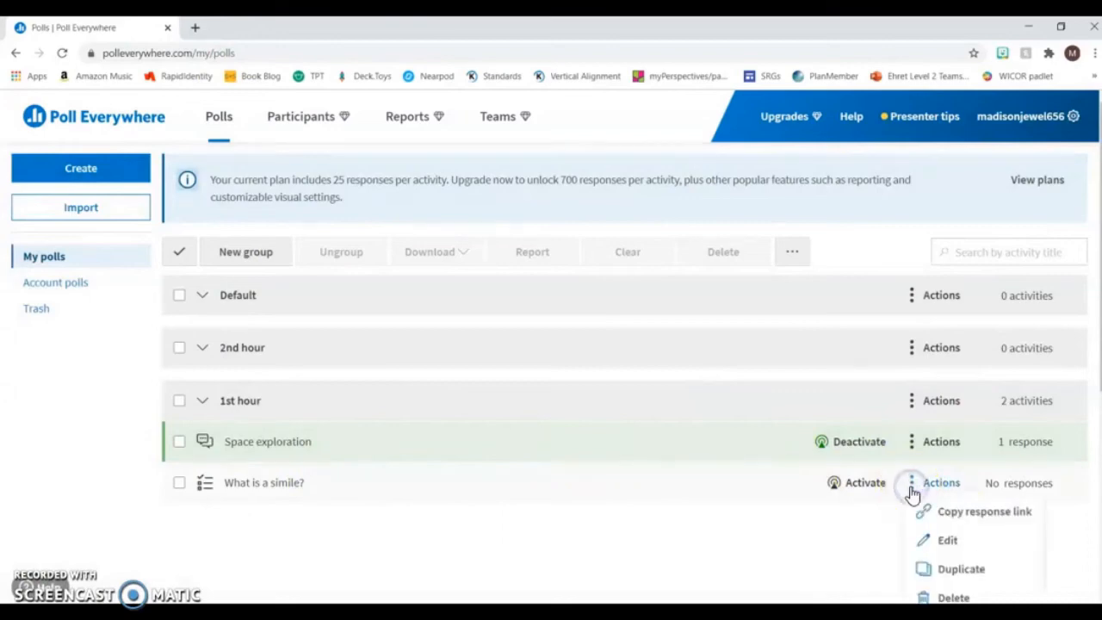
{"action": "left_click", "coordinate": [961, 569]}
{"action": "left_click_drag", "start_coordinate": [408, 526], "coordinate": [430, 376]}
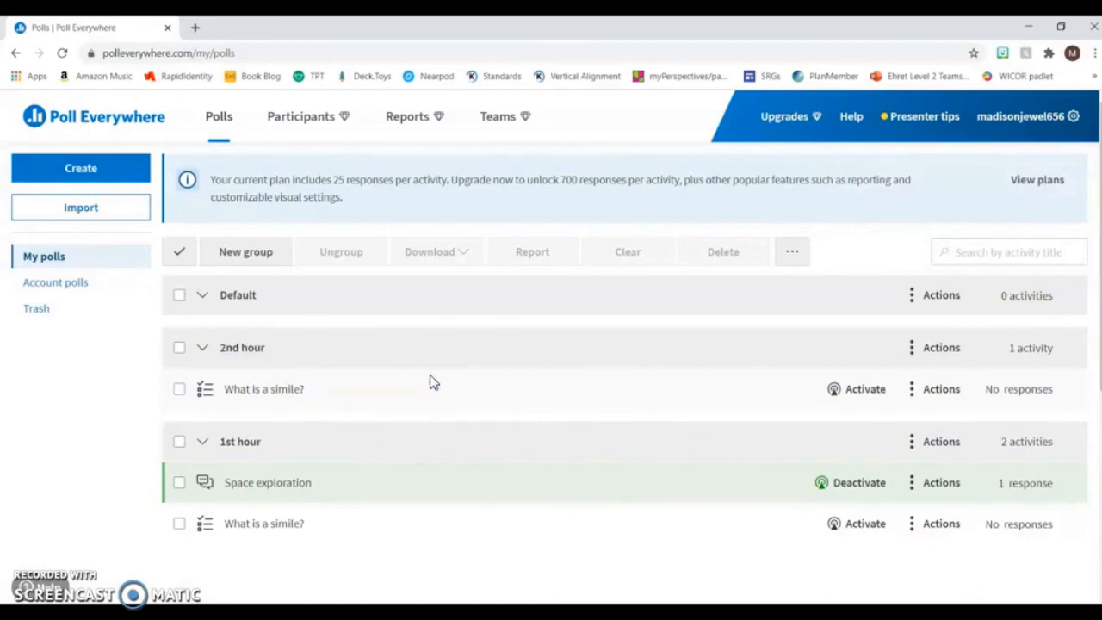
- Deactivate the "Space exploration" poll and activate the "What is a simile?" poll in the "2nd hour" group
{"action": "left_click", "coordinate": [858, 487]}
{"action": "left_click", "coordinate": [861, 398]}
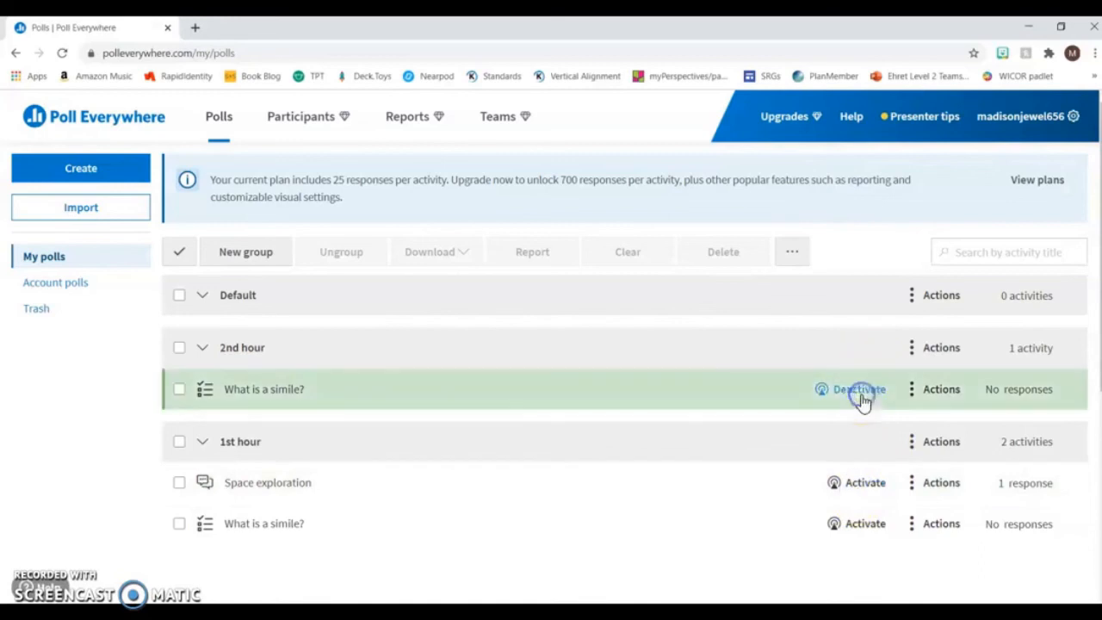
{"action": "left_click", "coordinate": [862, 397]}
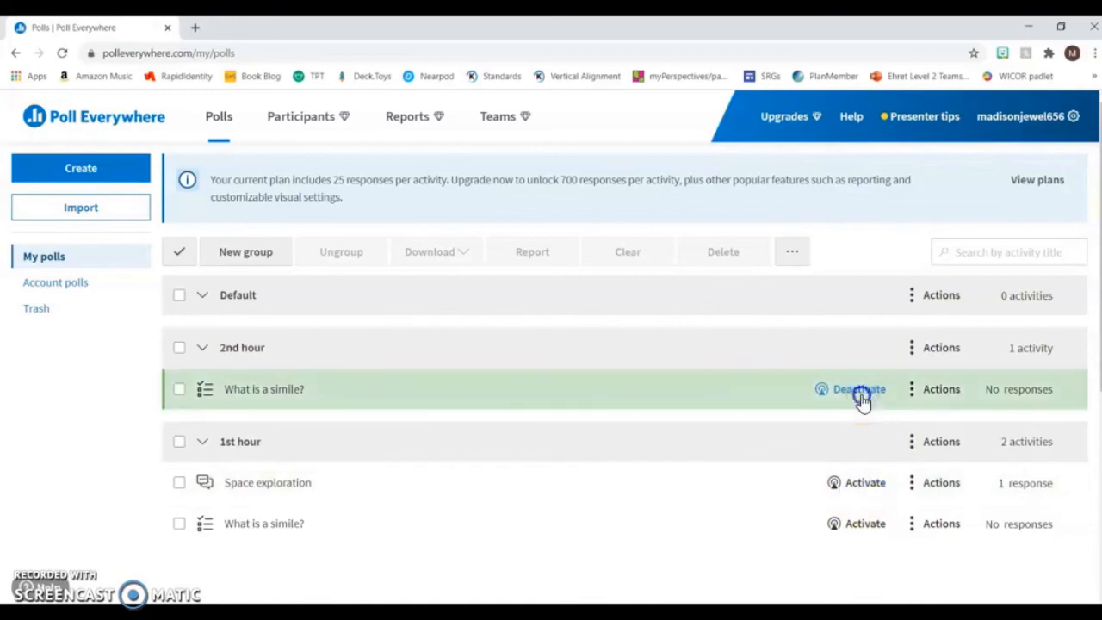